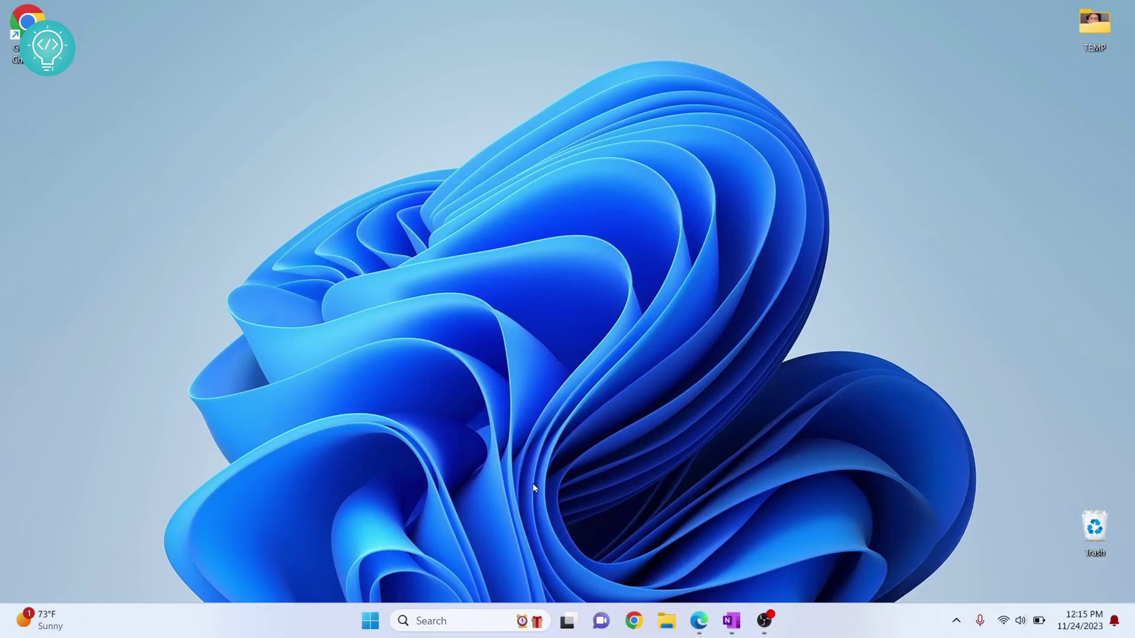
# - Launch Command Prompt and run java --version and javac --version, both reporting 21.0.1
pyautogui.press('super')
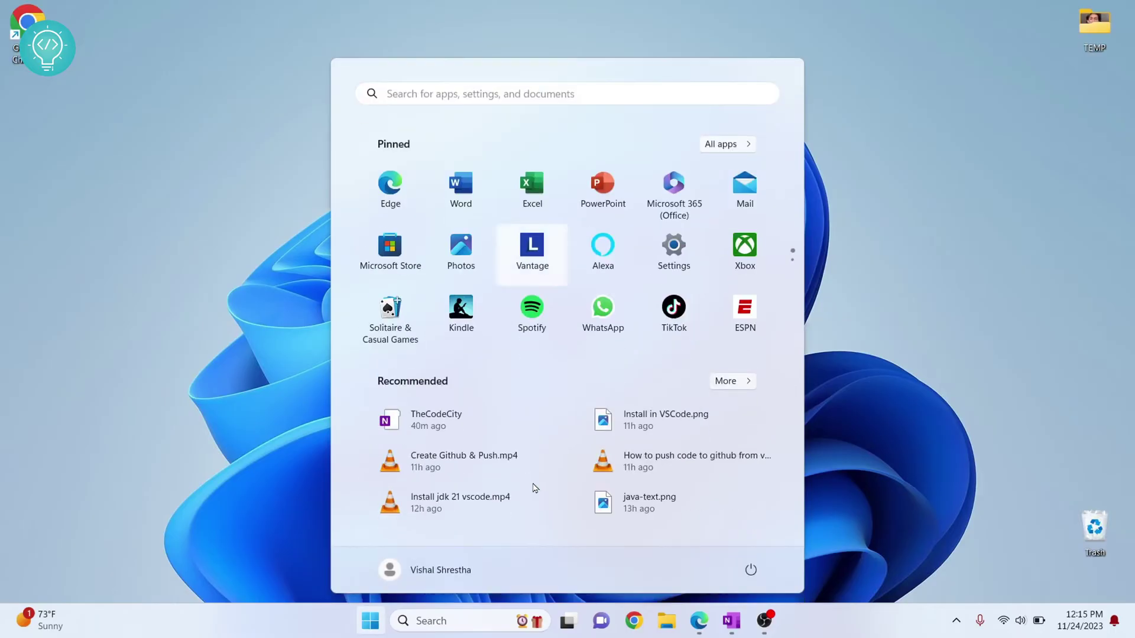
pyautogui.write('cmd')
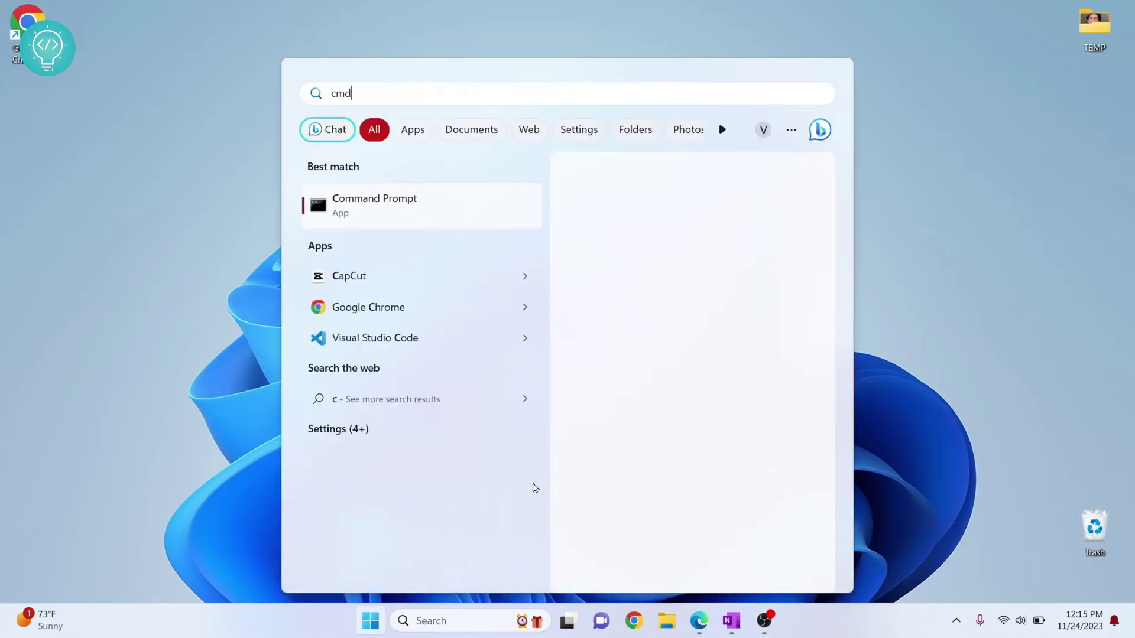
pyautogui.press('Return')
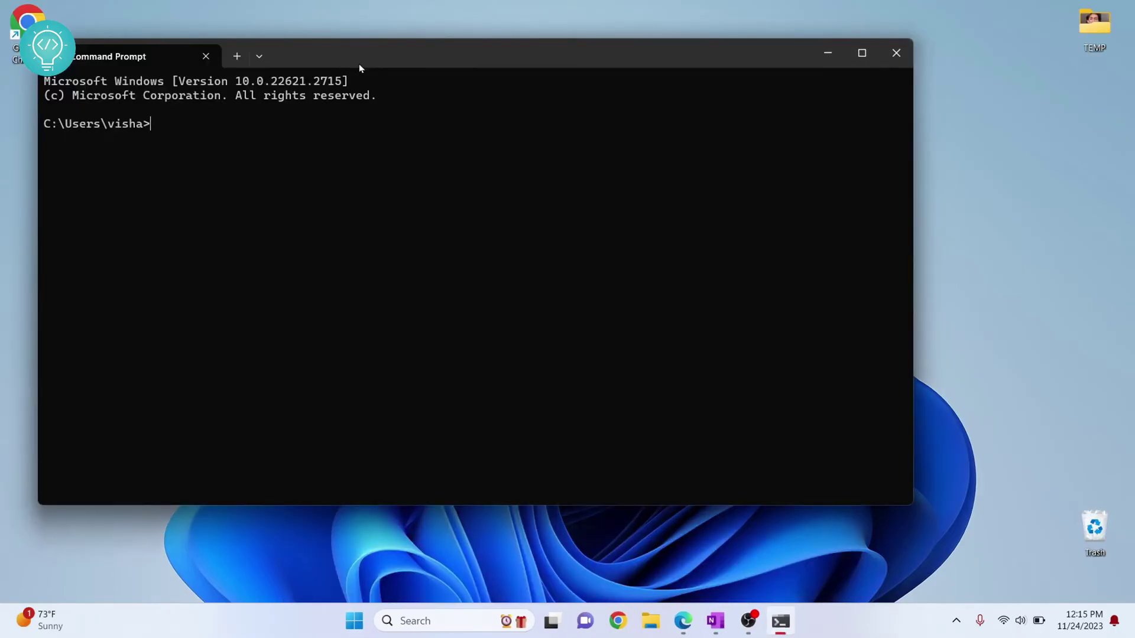
pyautogui.moveTo(362, 59); pyautogui.dragTo(479, 86)
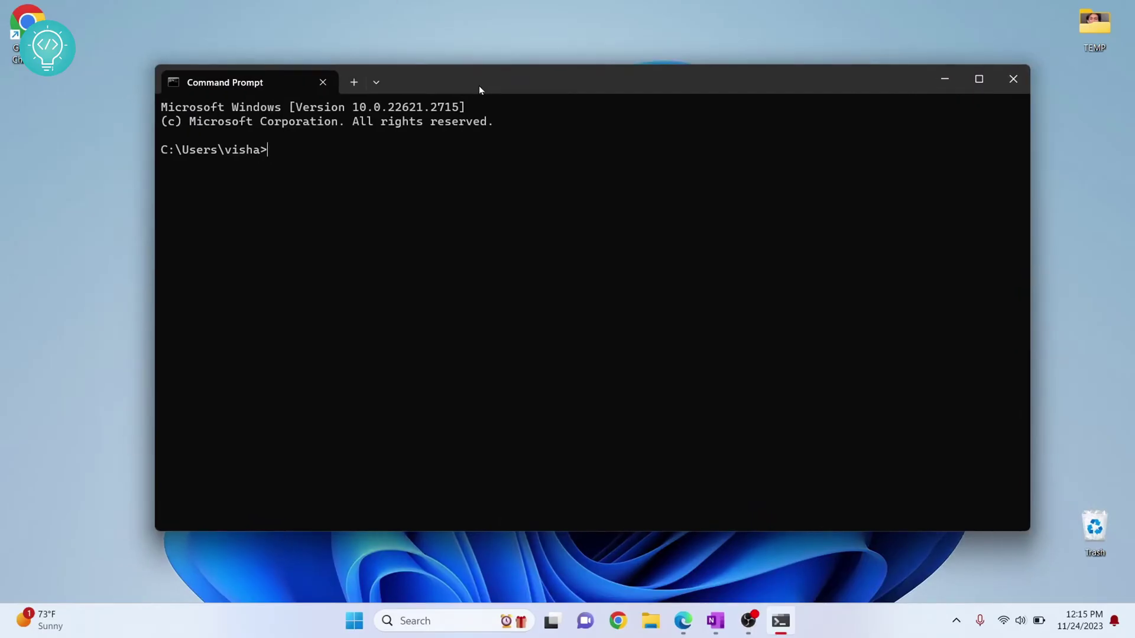
pyautogui.write('java --version')
pyautogui.press('Return')
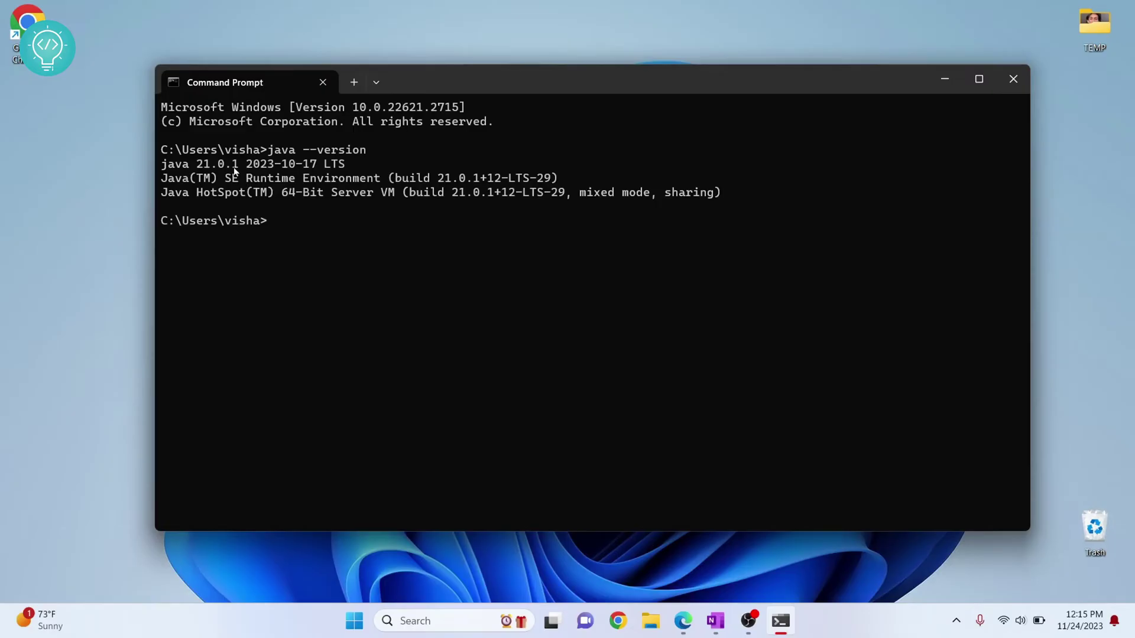
pyautogui.write('javac --')
pyautogui.write('vers')
pyautogui.write('ion')
pyautogui.press('Return')
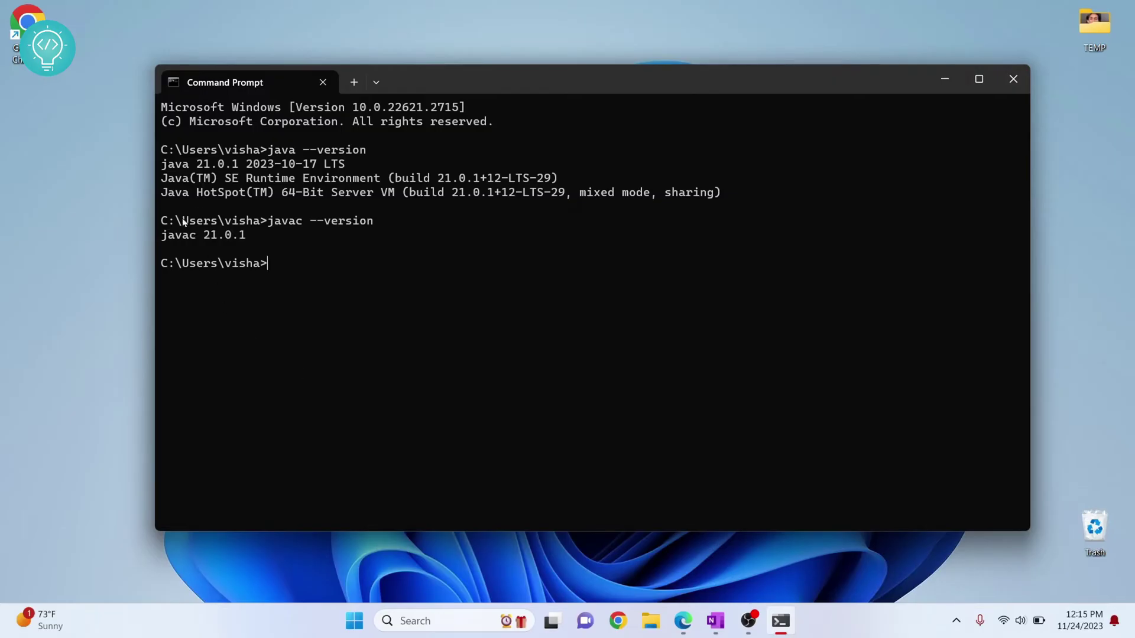
# - Close the prompt, search 'enviro' and reach Environment Variables via System Properties
pyautogui.click(1012, 78)
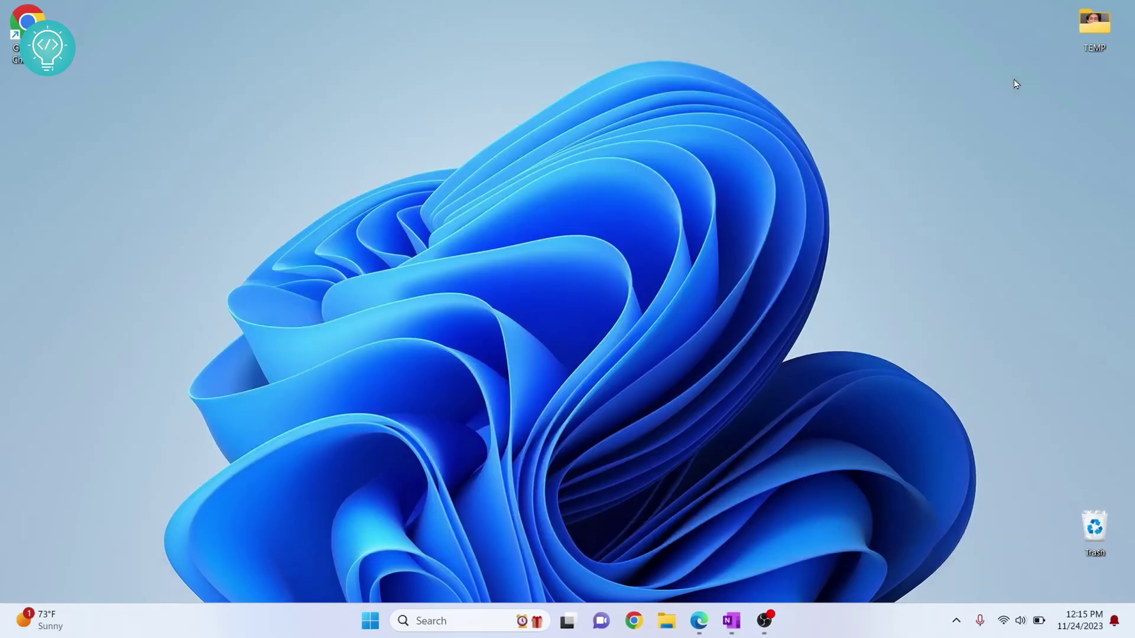
pyautogui.press('super')
pyautogui.write('envro')
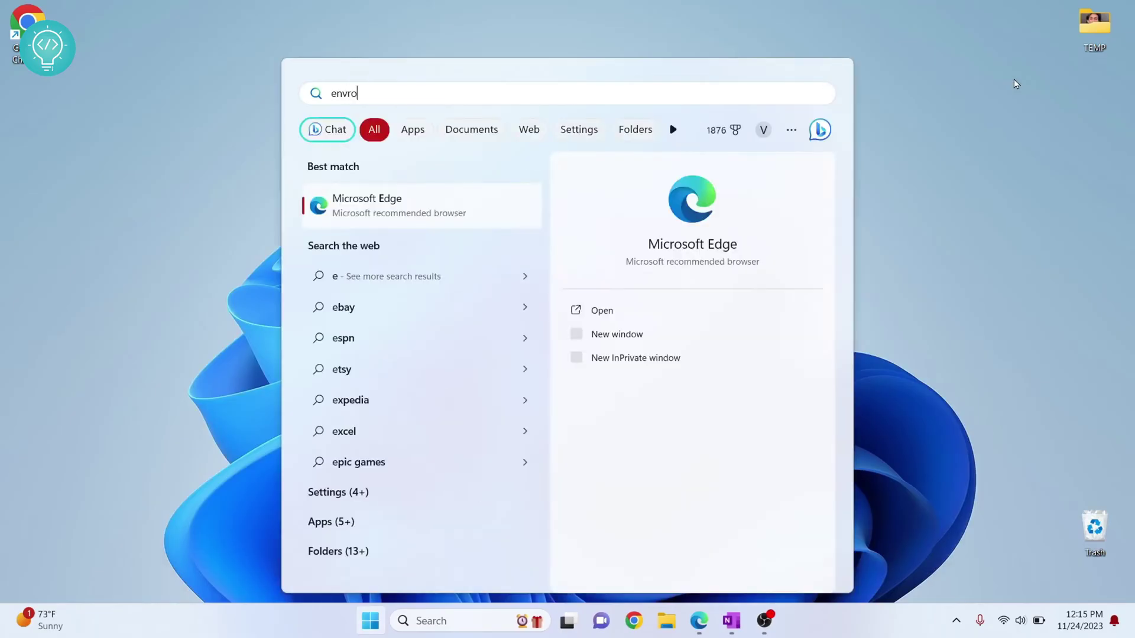
pyautogui.press('BackSpace')
pyautogui.press('BackSpace')
pyautogui.write('iro')
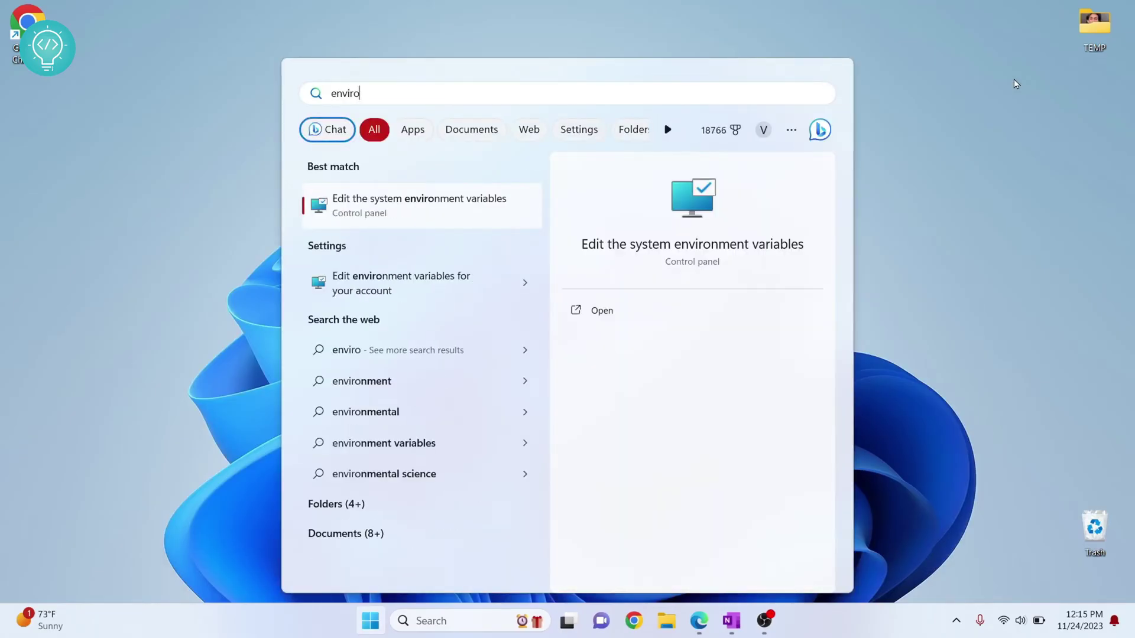
pyautogui.click(446, 211)
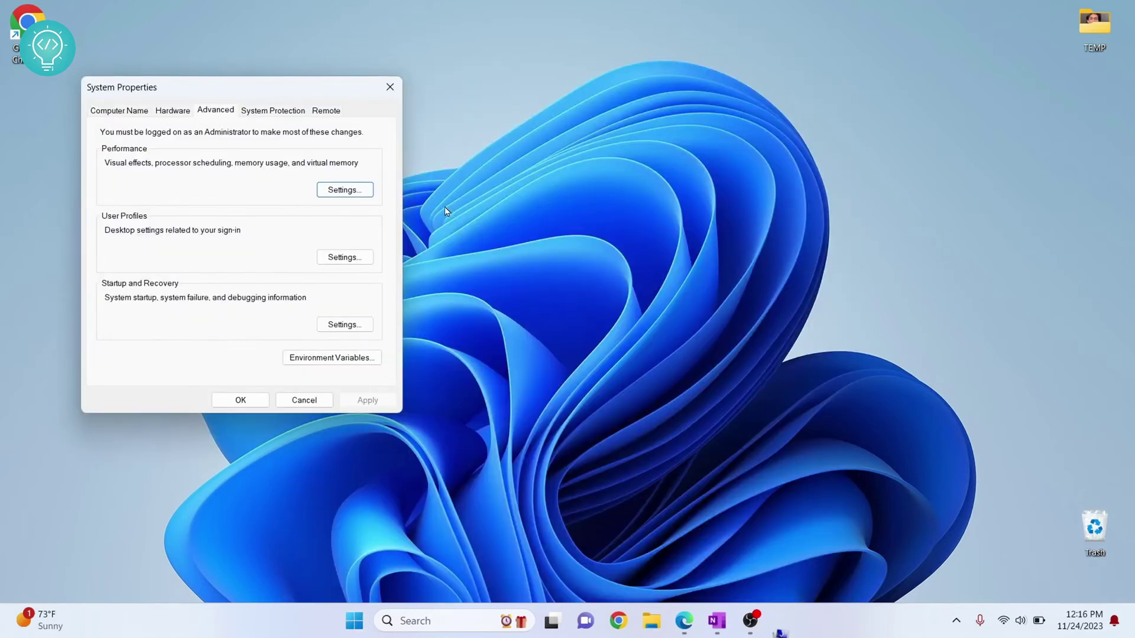
pyautogui.moveTo(235, 85); pyautogui.dragTo(605, 86)
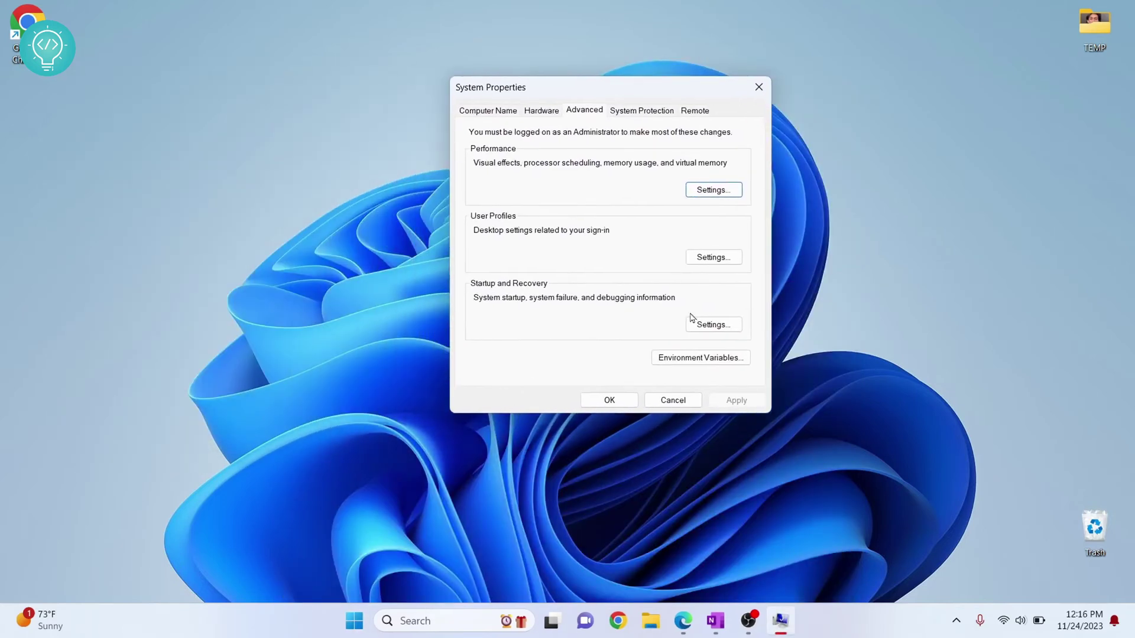
pyautogui.click(699, 358)
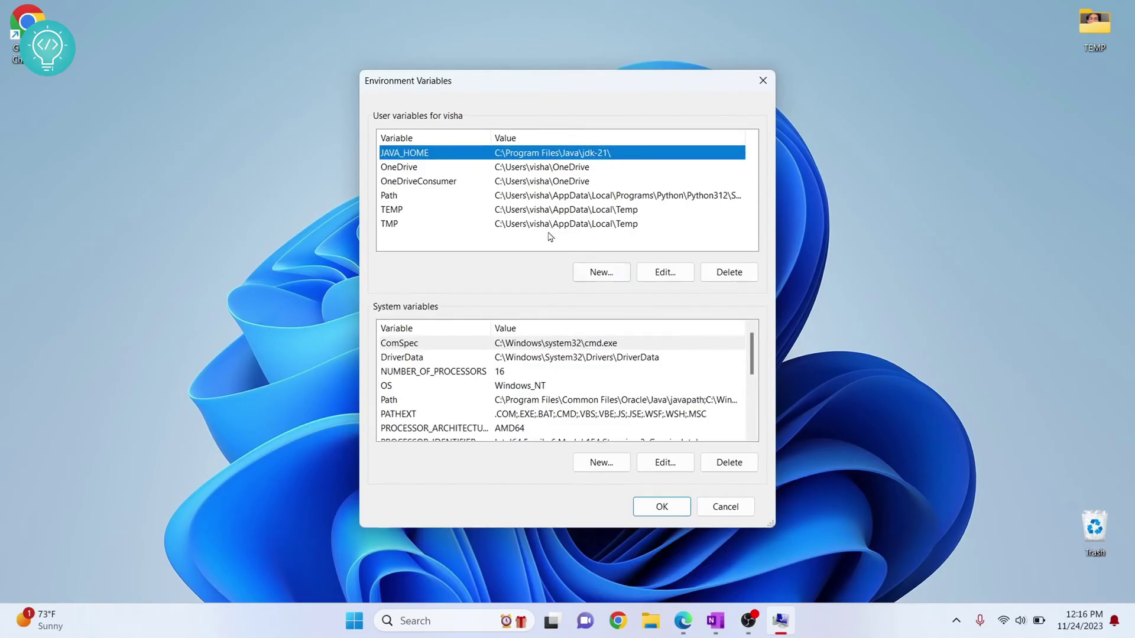
# - Delete the JAVA_HOME entry from the user variables list
pyautogui.click(466, 195)
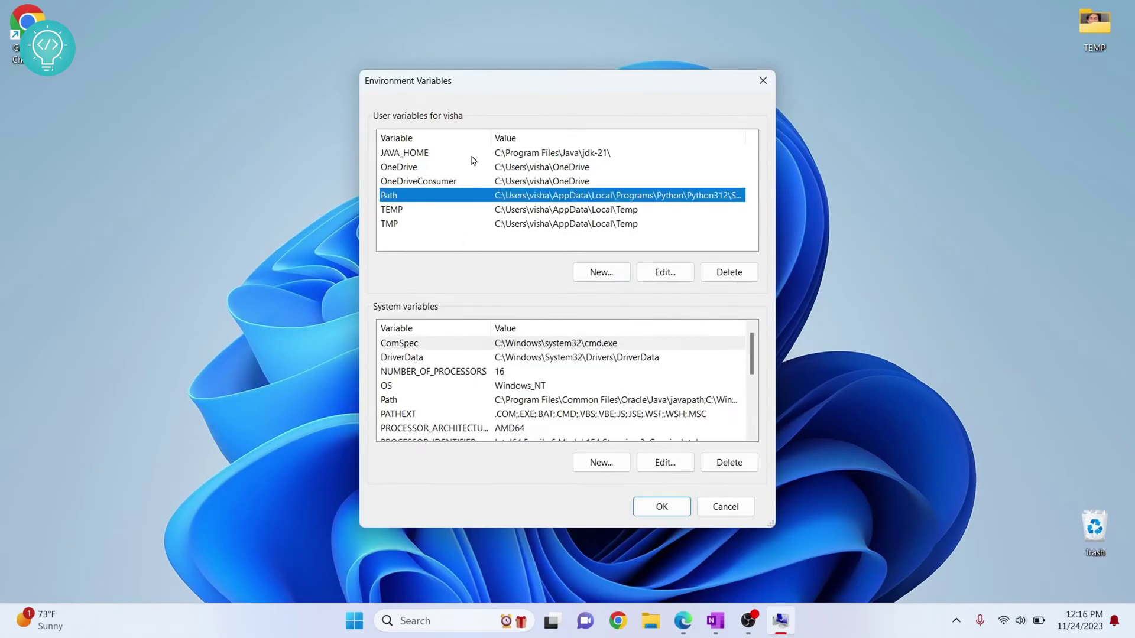
pyautogui.click(413, 158)
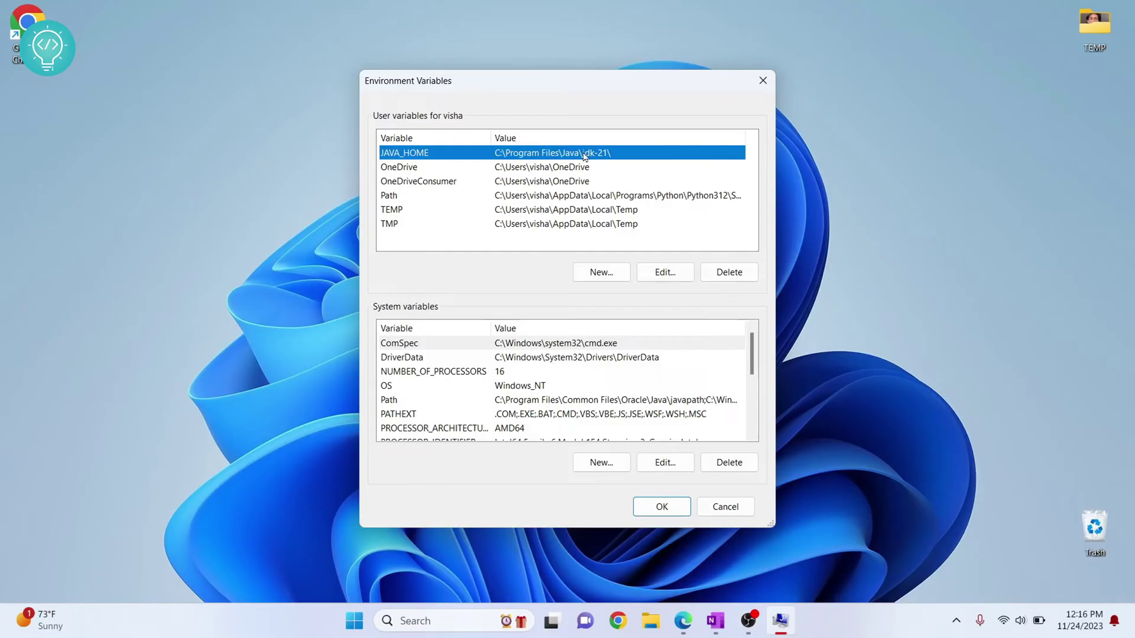
pyautogui.click(729, 272)
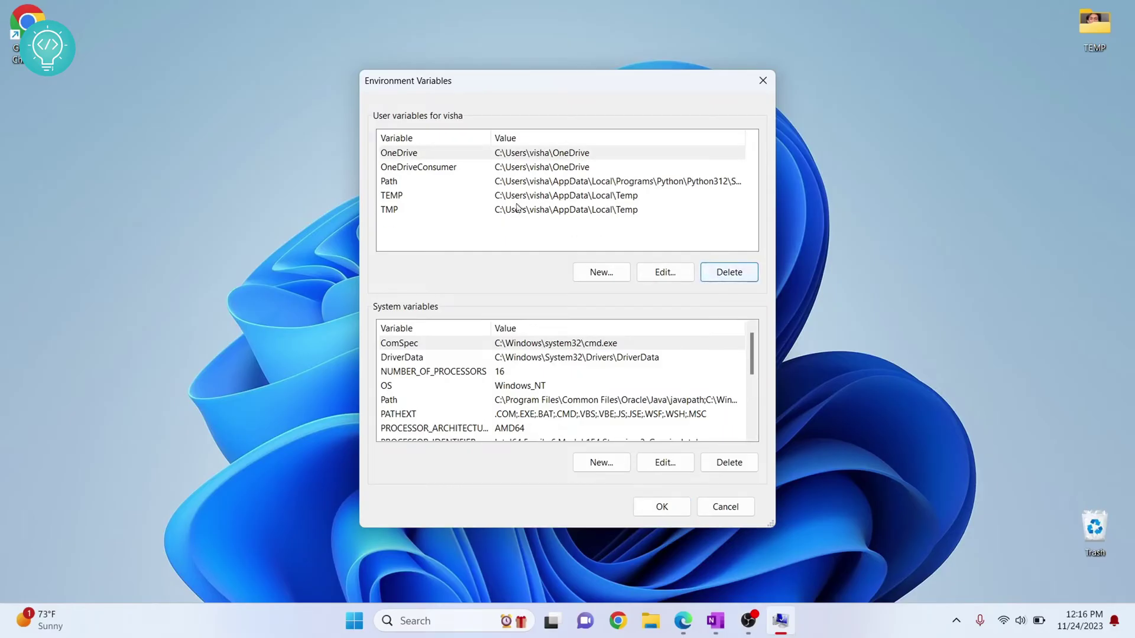
# - Remove C:\Program Files\Java\jdk-21\bin from the user Path and confirm
pyautogui.doubleClick(494, 182)
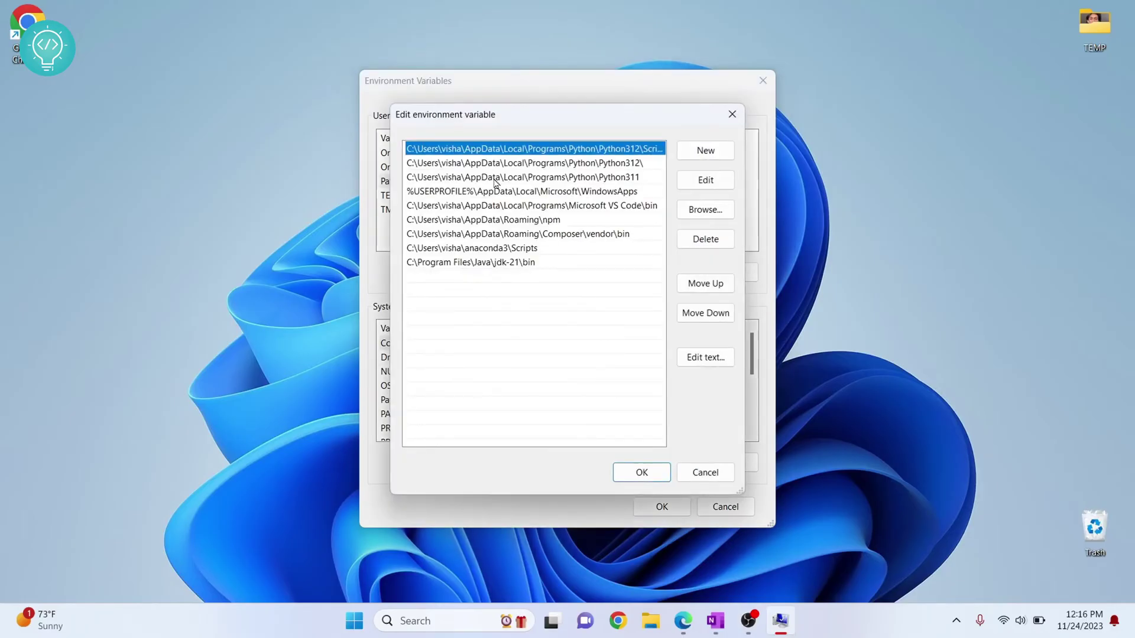
pyautogui.click(498, 264)
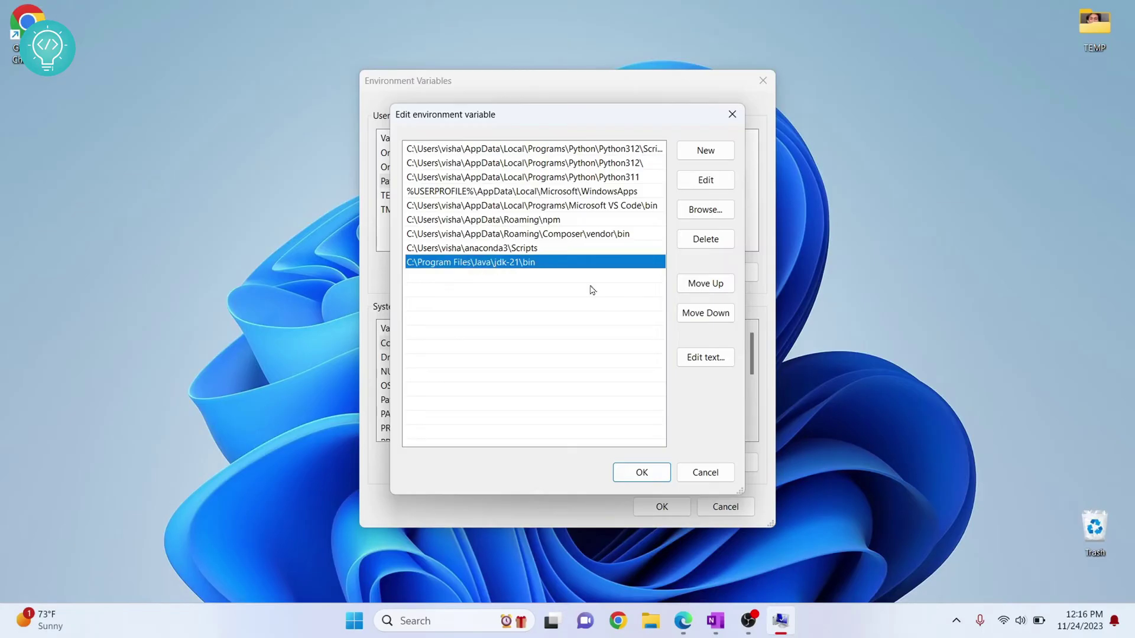
pyautogui.click(706, 239)
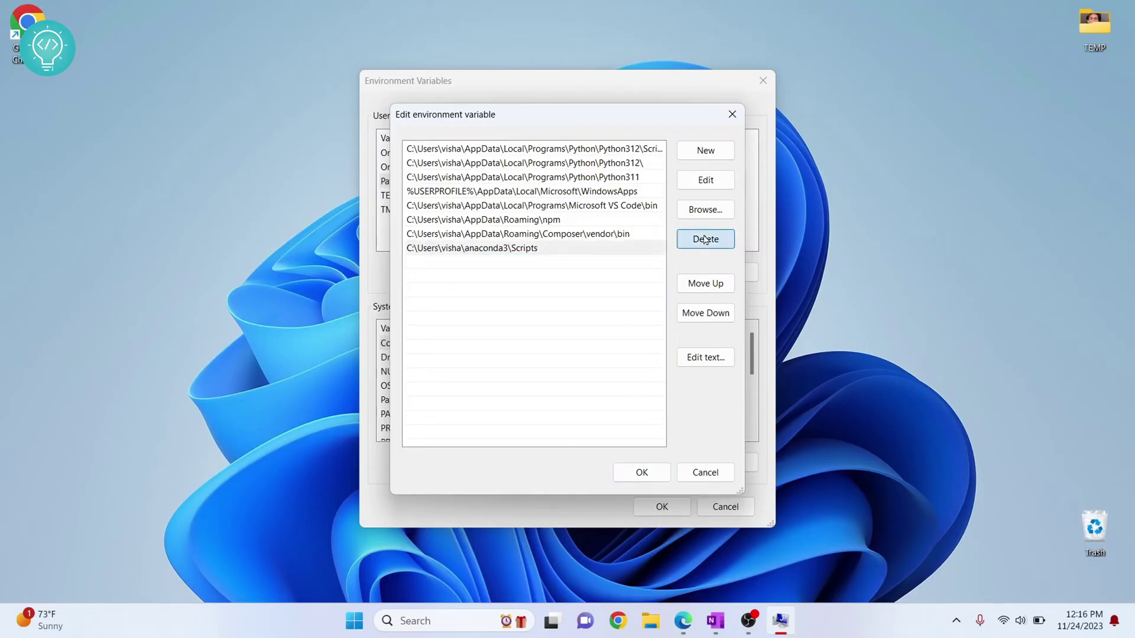
pyautogui.click(642, 472)
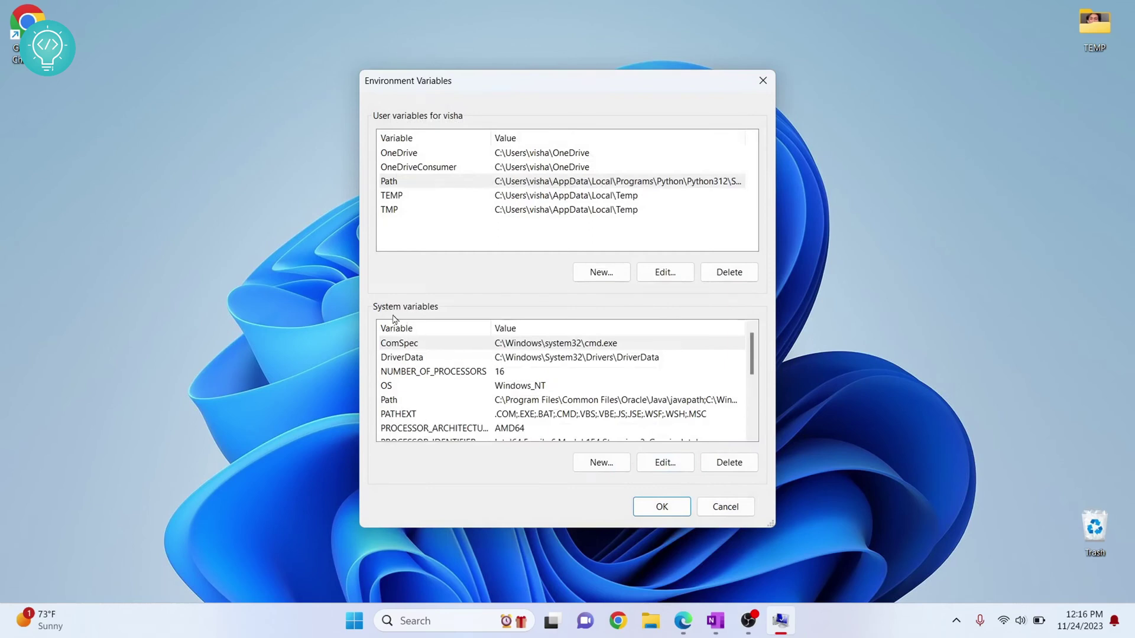
# - Remove C:\Program Files\Common Files\Oracle\Java\javapath from the system Path and confirm
pyautogui.click(444, 358)
pyautogui.scroll(-3, 444, 358)
pyautogui.scroll(-5, 443, 358)
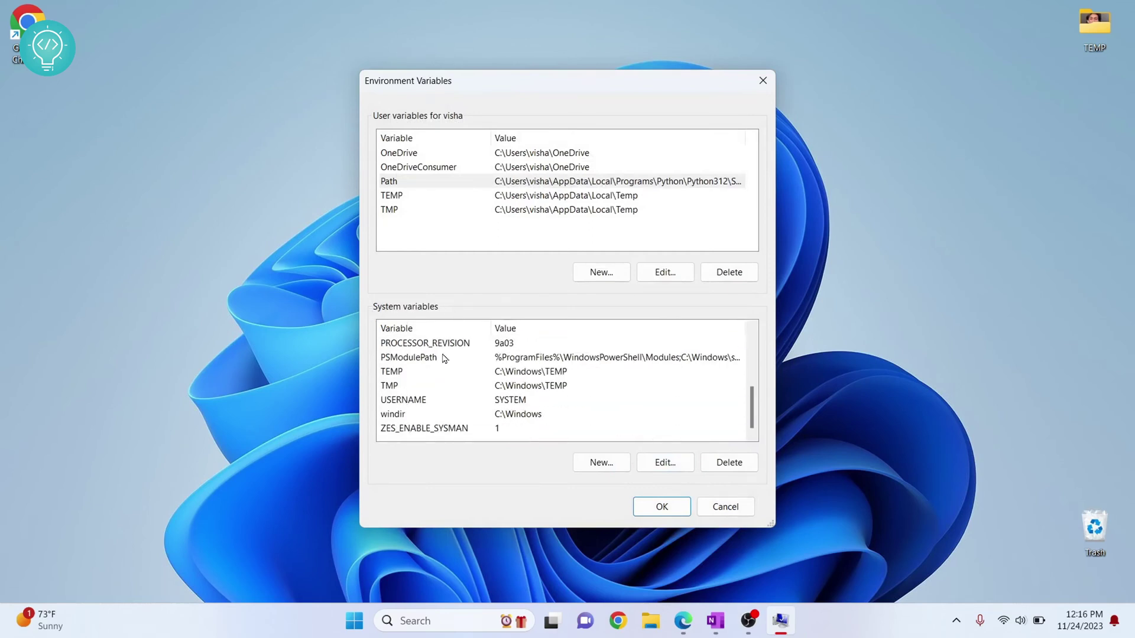
pyautogui.scroll(8, 444, 358)
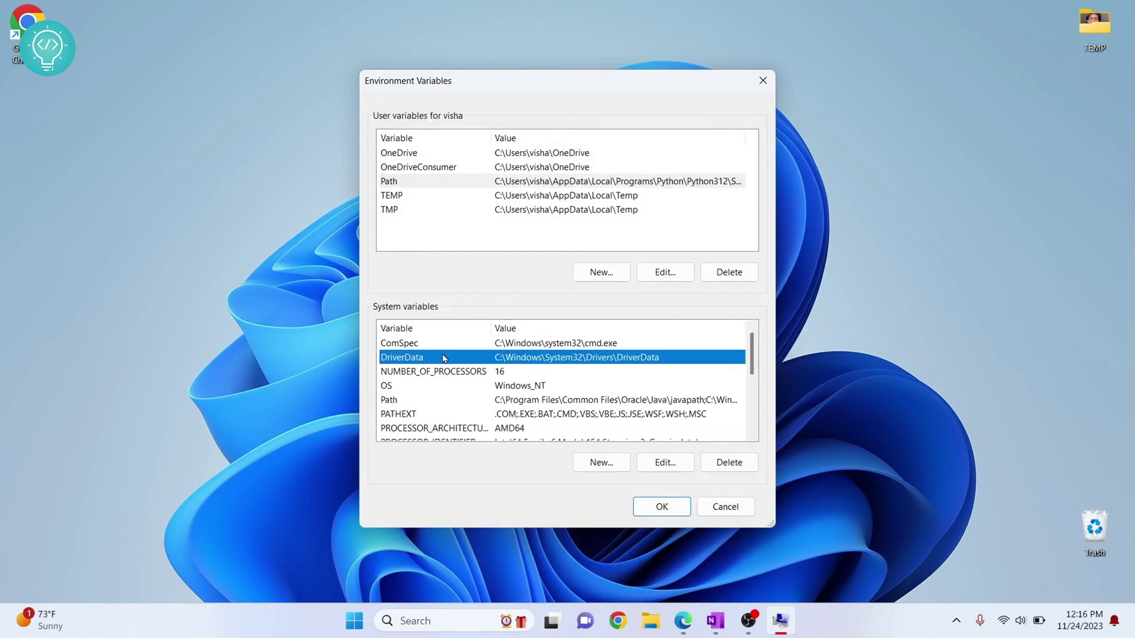
pyautogui.click(408, 403)
pyautogui.doubleClick(513, 402)
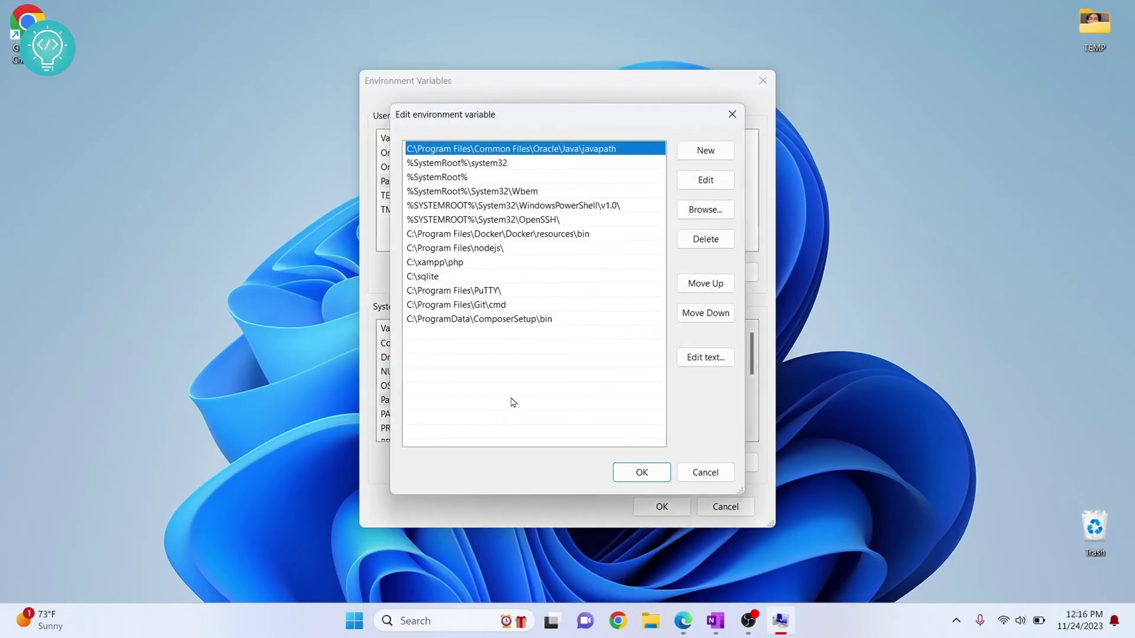
pyautogui.click(446, 164)
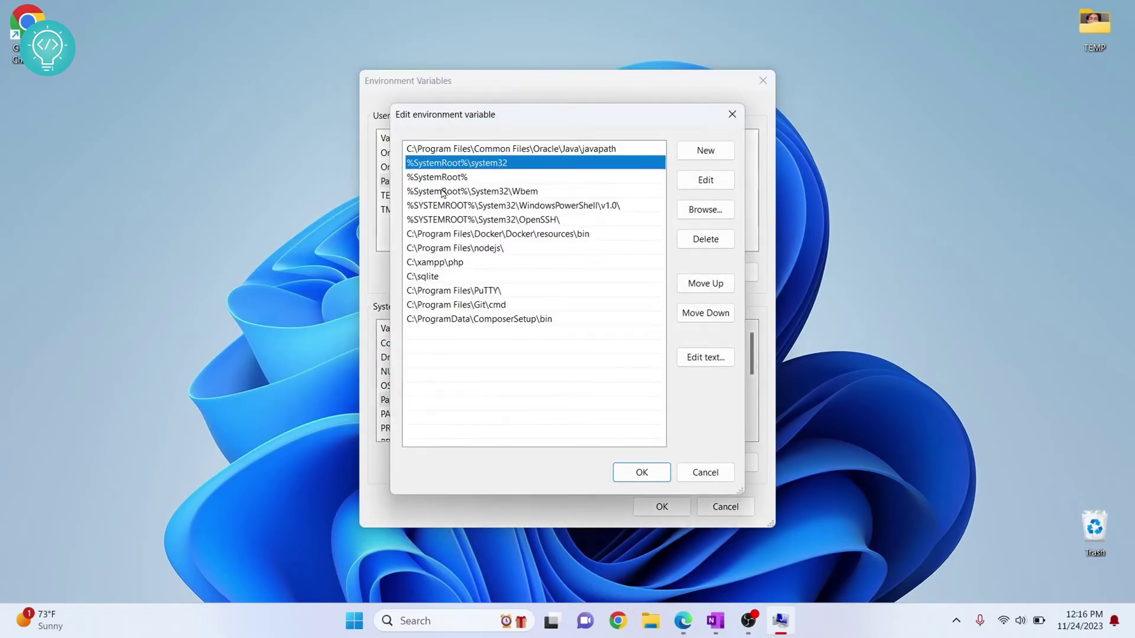
pyautogui.click(444, 194)
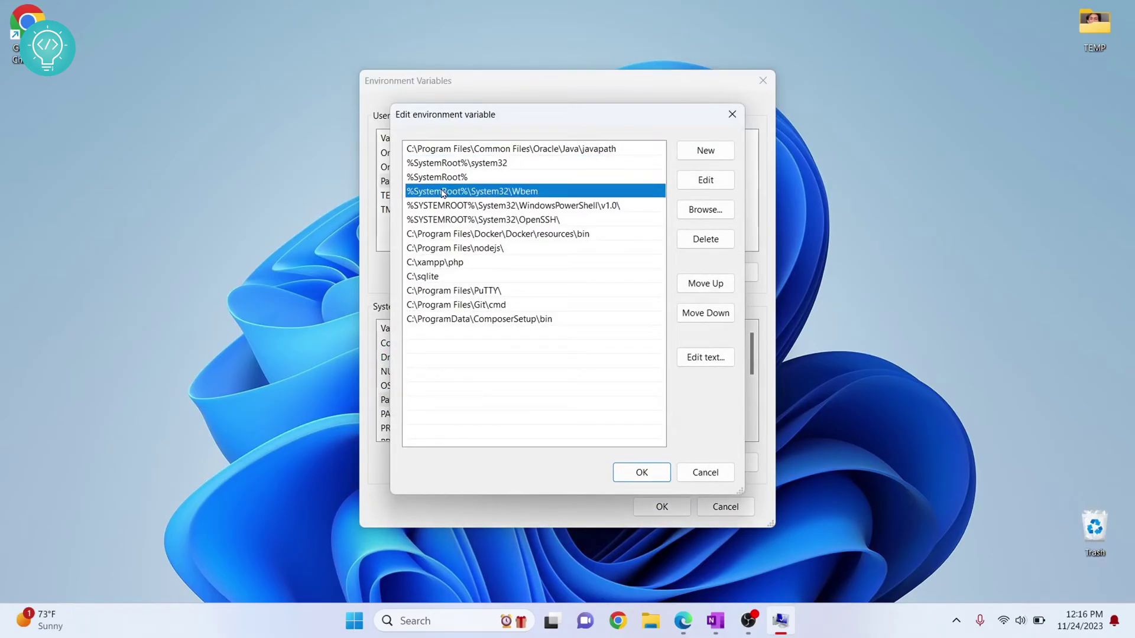
pyautogui.click(534, 149)
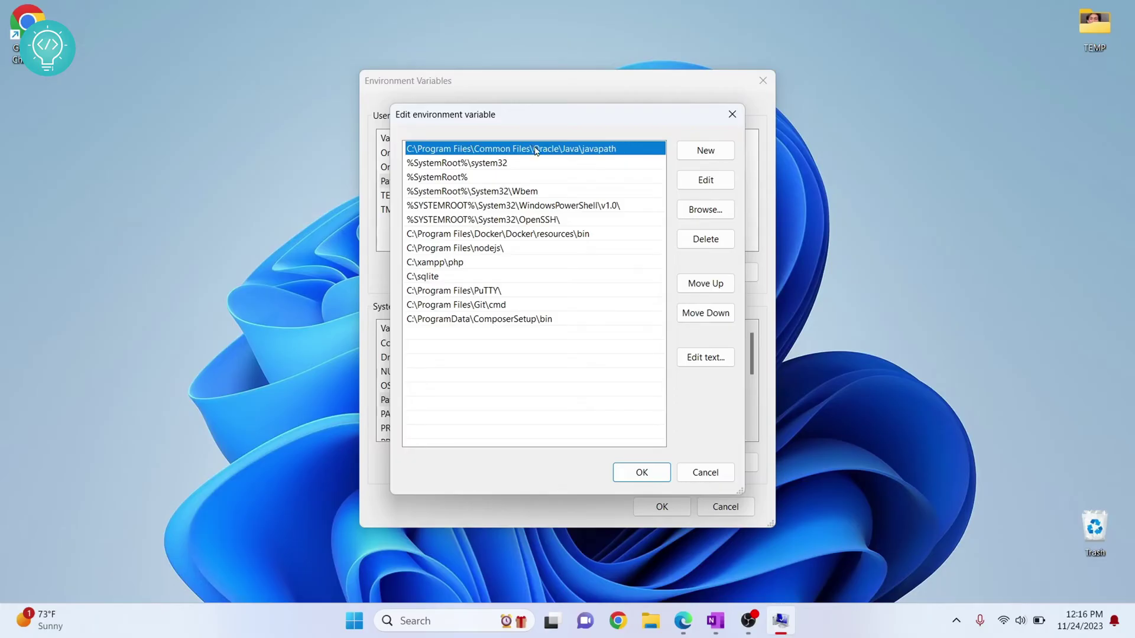
pyautogui.click(705, 240)
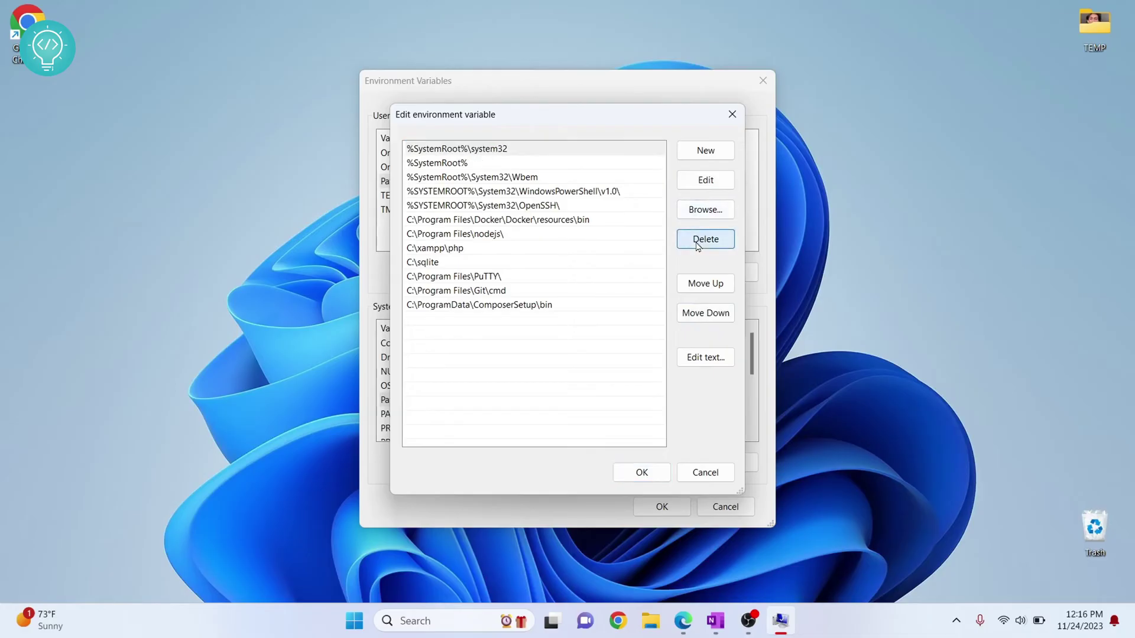
pyautogui.click(642, 472)
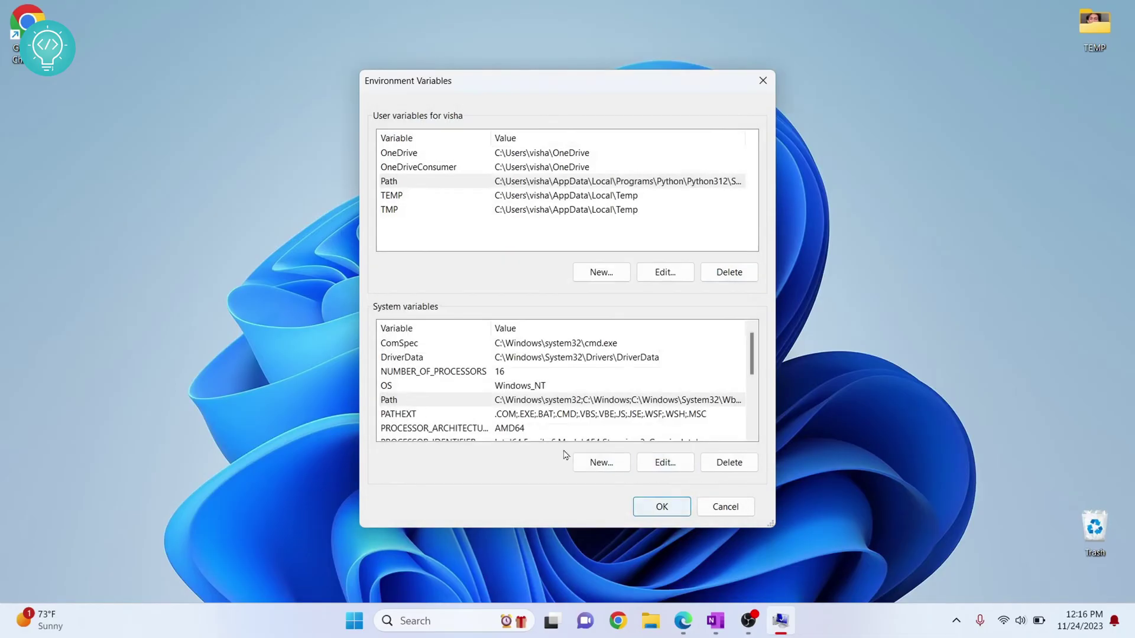
# - Run java --version in a fresh Command Prompt (still 21.0.1 LTS), then exit it
pyautogui.press('super')
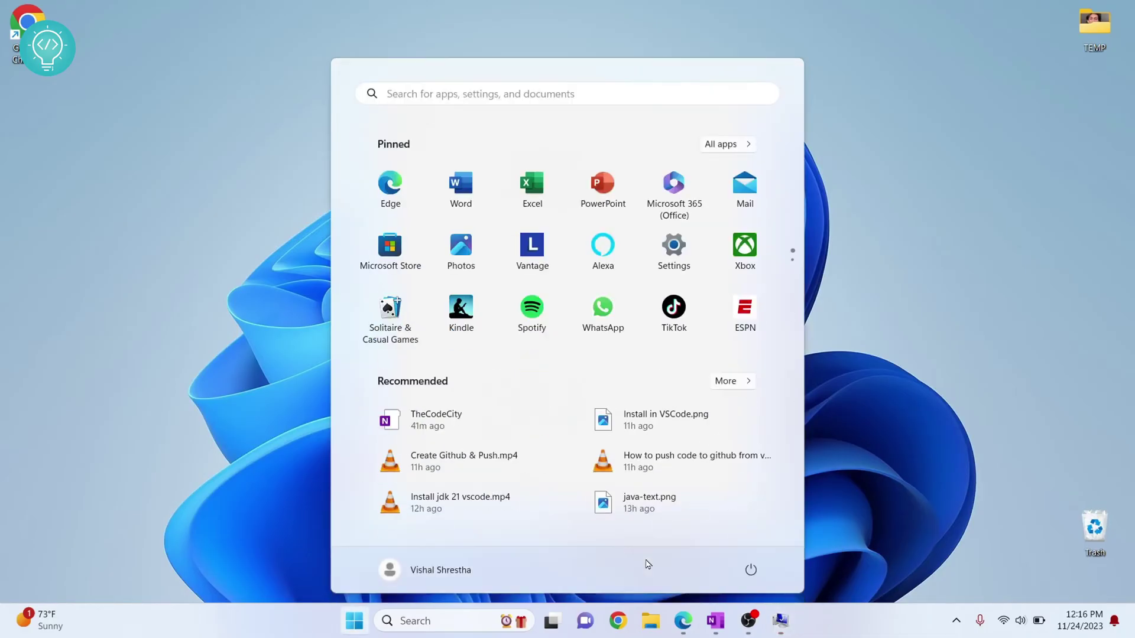
pyautogui.write('cmd')
pyautogui.press('Return')
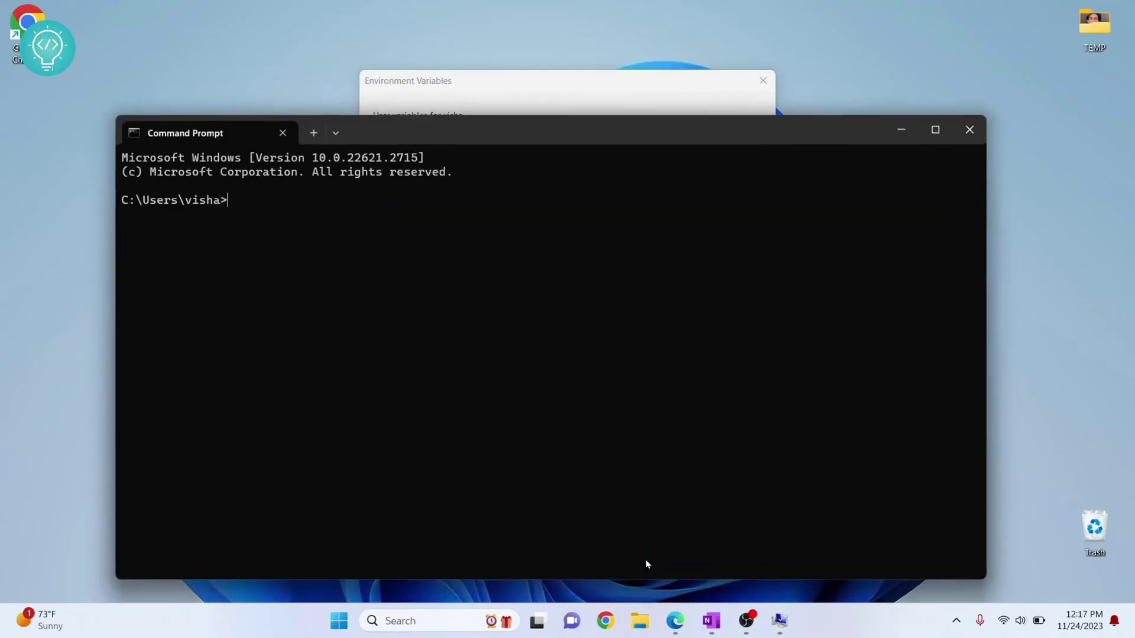
pyautogui.write('java -')
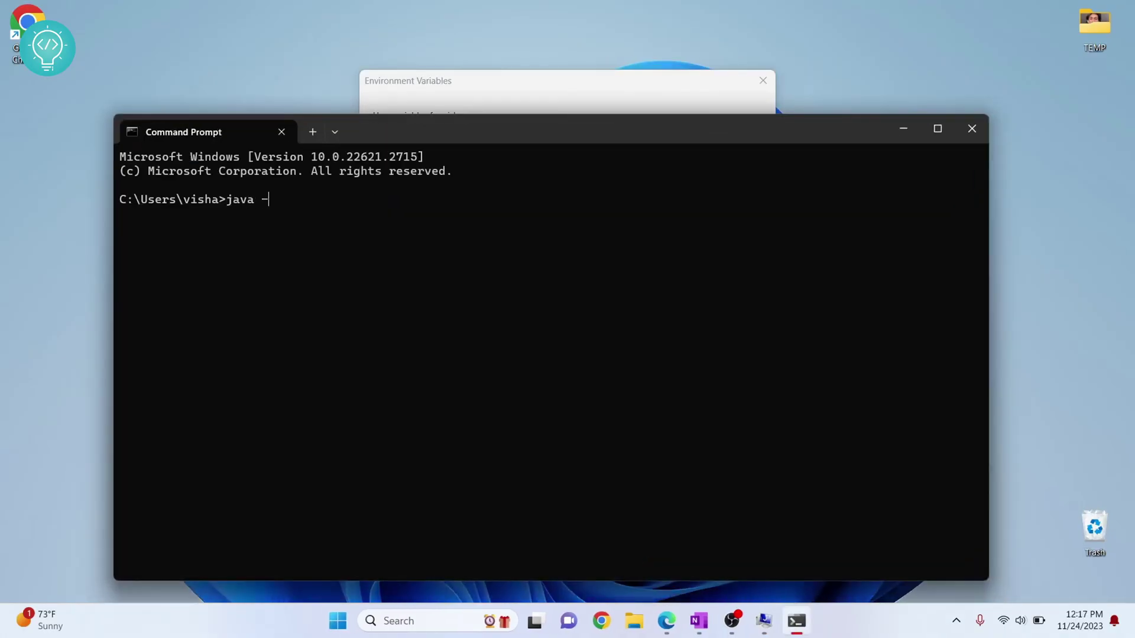
pyautogui.write('-version')
pyautogui.press('Return')
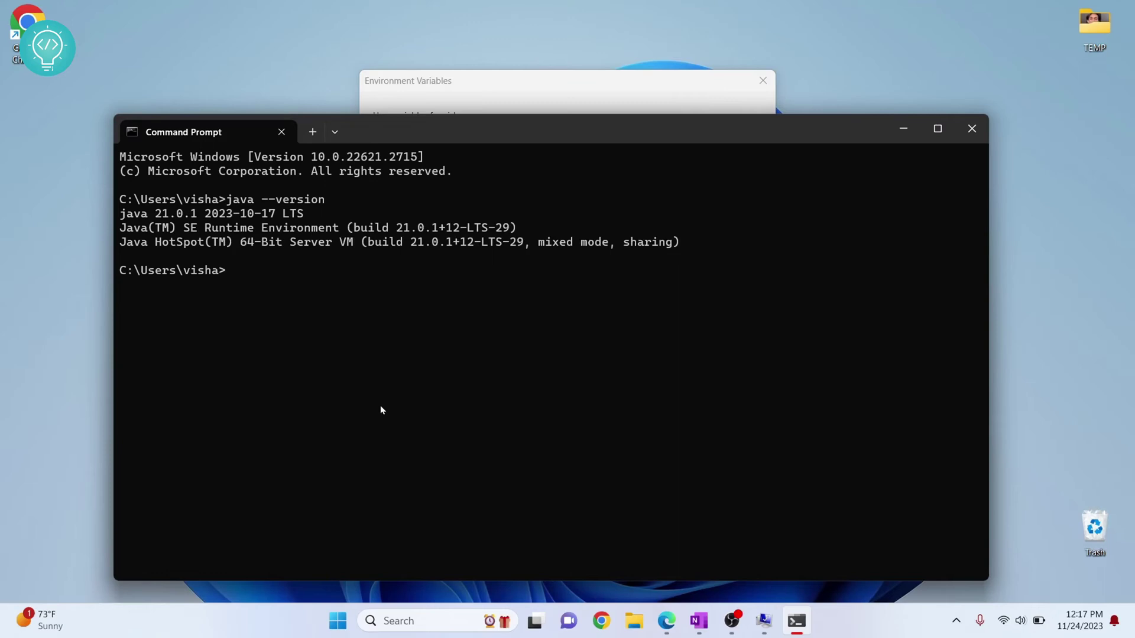
pyautogui.write('exit')
pyautogui.press('Return')
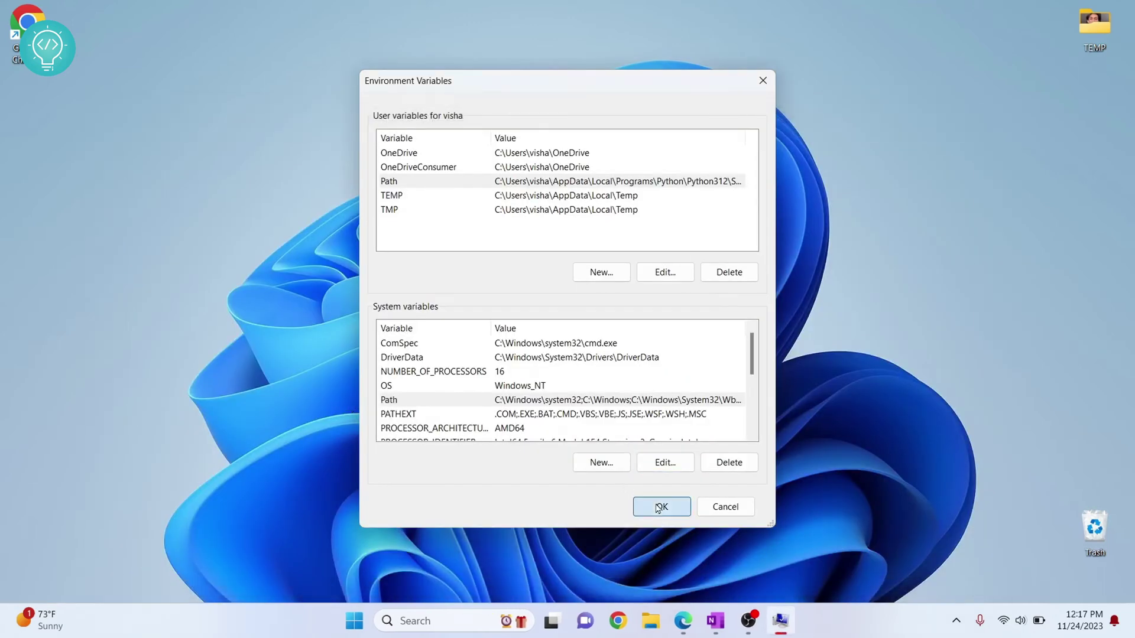
# - Apply the environment changes and rerun java --version, now not recognized
pyautogui.click(662, 506)
pyautogui.press('super')
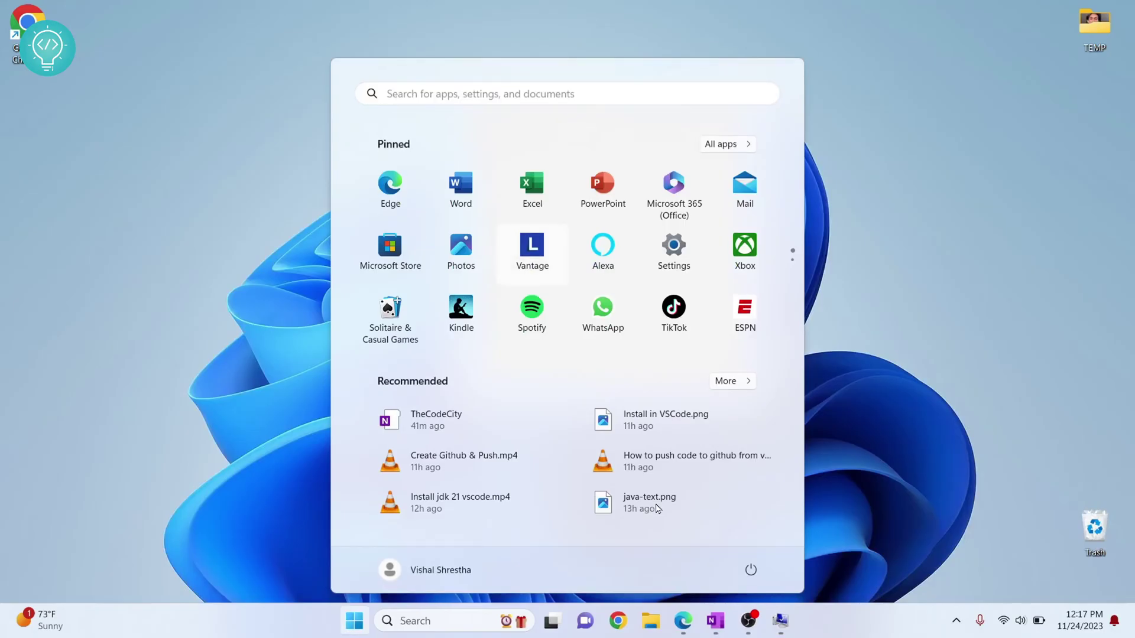
pyautogui.write('cmd')
pyautogui.press('Return')
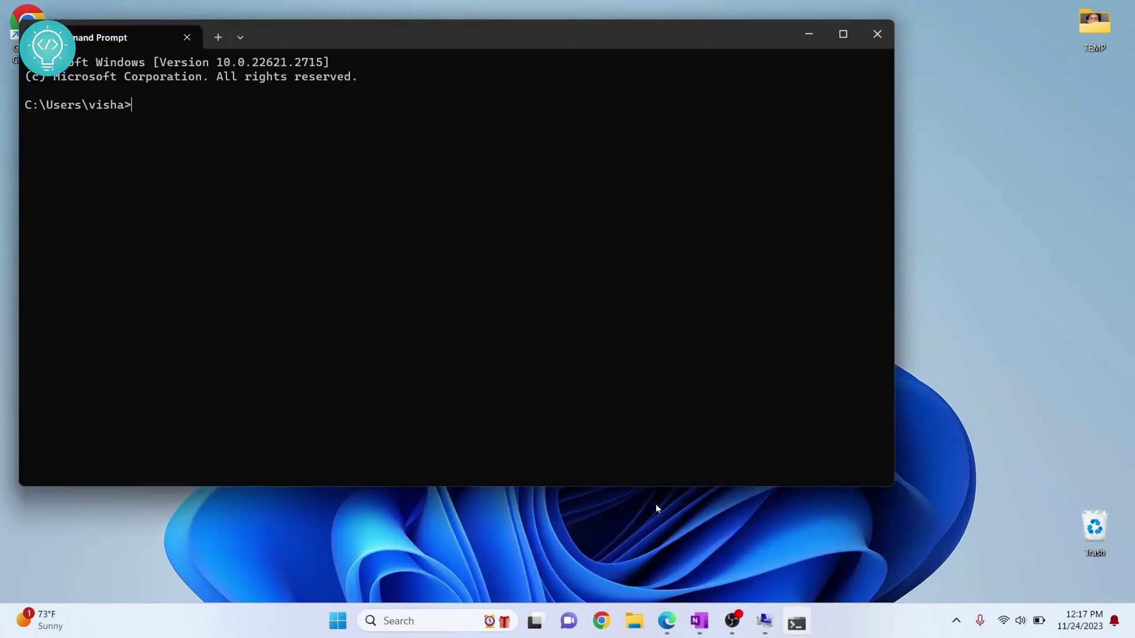
pyautogui.write('java --ver')
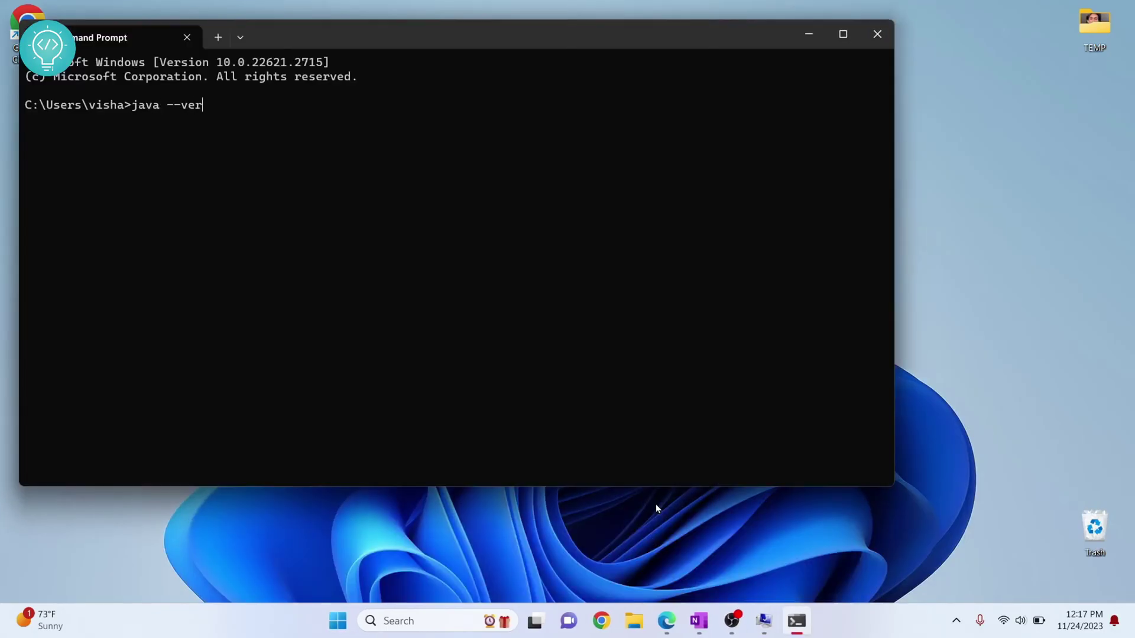
pyautogui.write('sion')
pyautogui.press('Return')
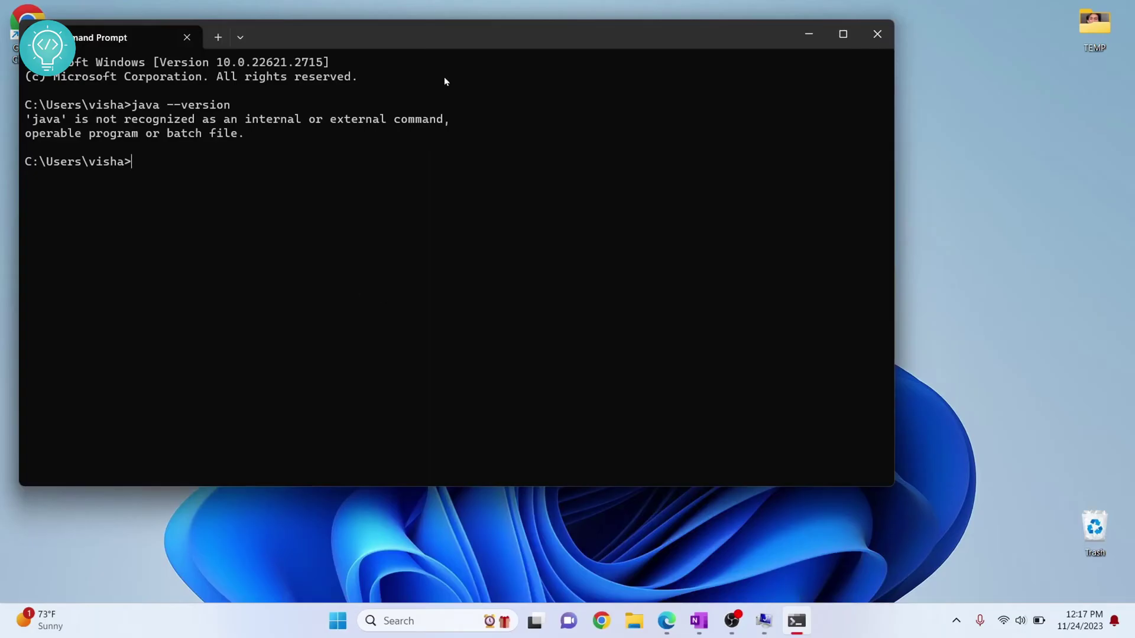
# - Move the prompt aside, refocus System Properties and bring up File Explorer
pyautogui.moveTo(451, 37); pyautogui.dragTo(609, 113)
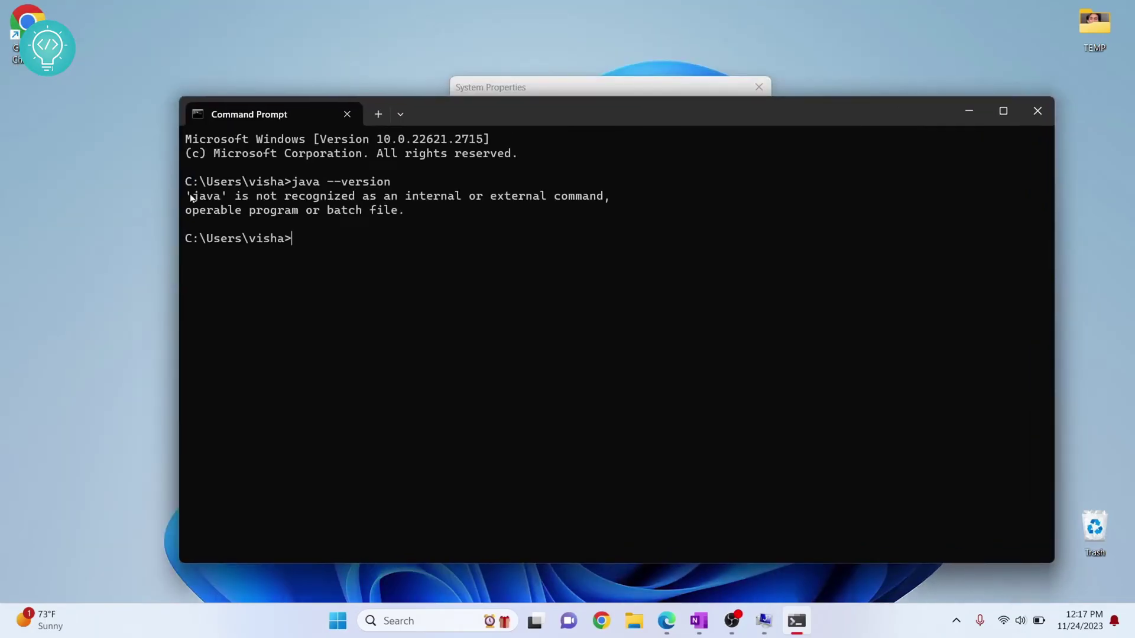
pyautogui.click(488, 91)
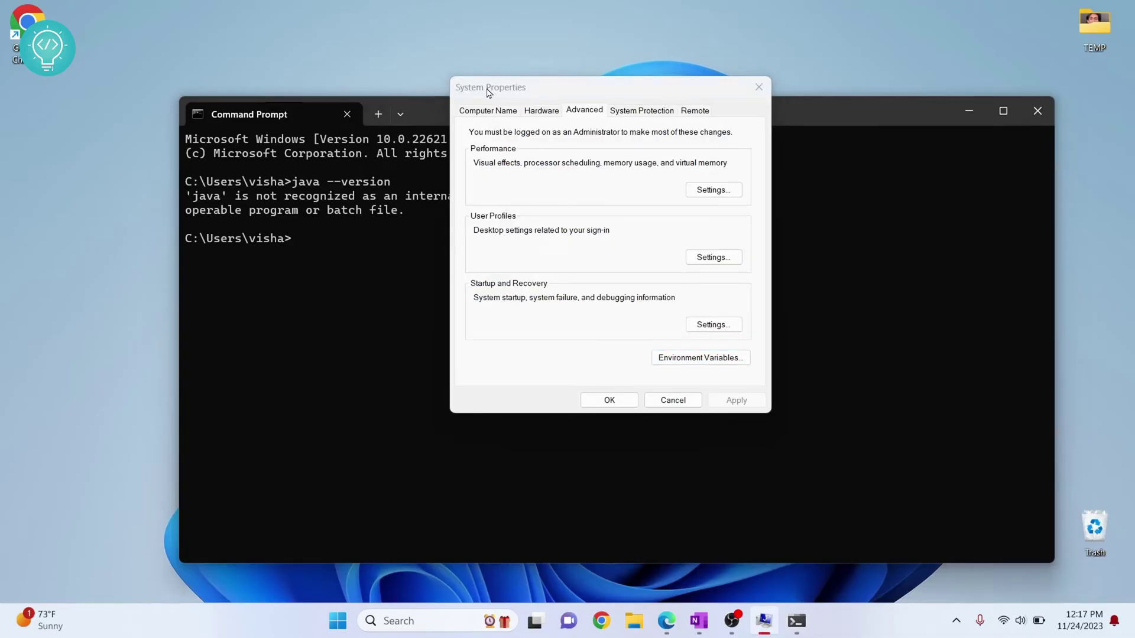
pyautogui.press('super+e')
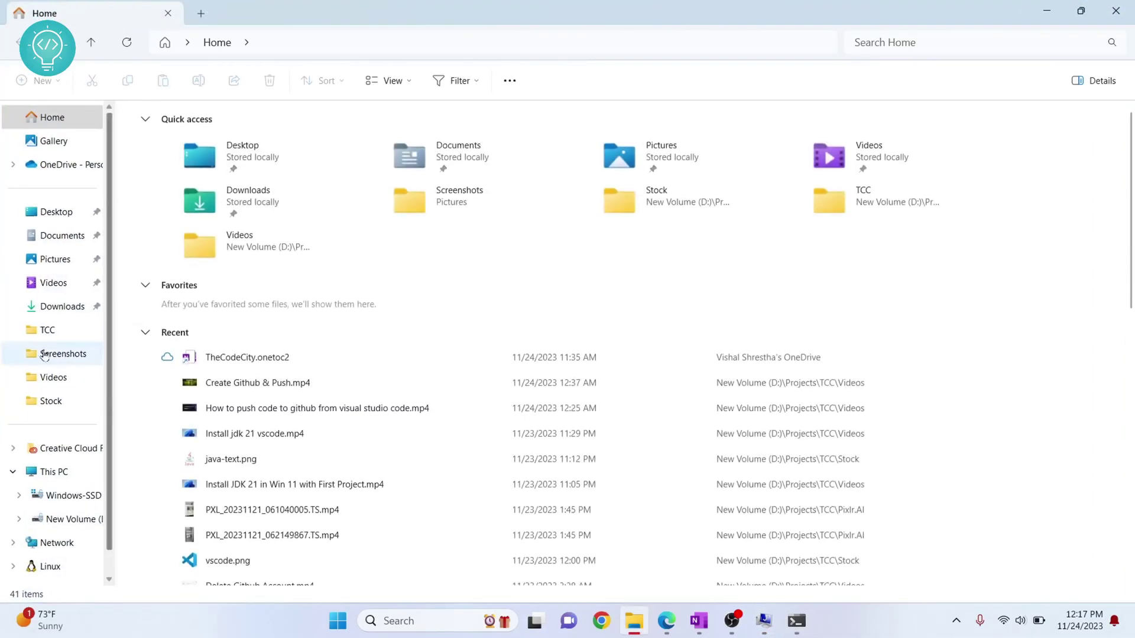
# - Navigate to C:\Program Files\Java and view its full path
pyautogui.click(72, 495)
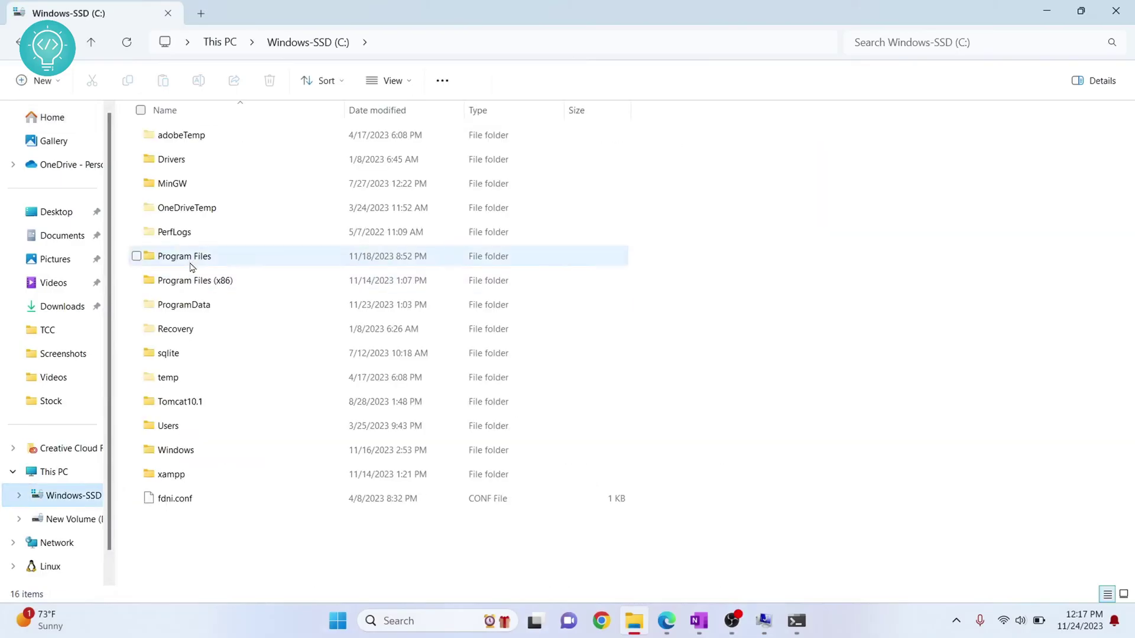
pyautogui.doubleClick(183, 256)
pyautogui.press('j')
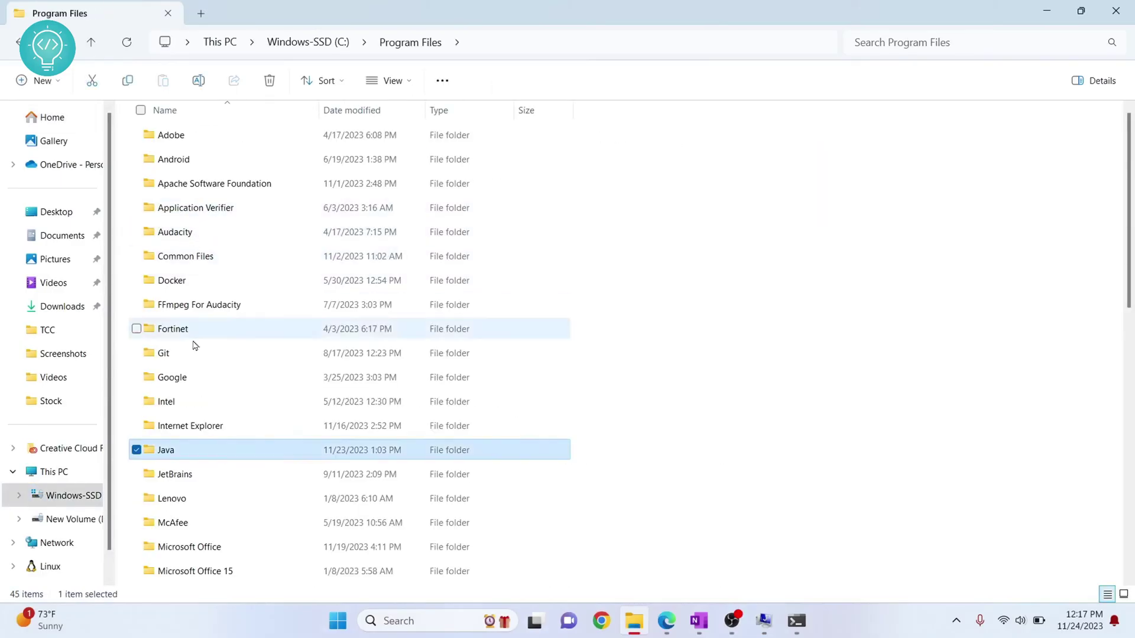
pyautogui.doubleClick(187, 452)
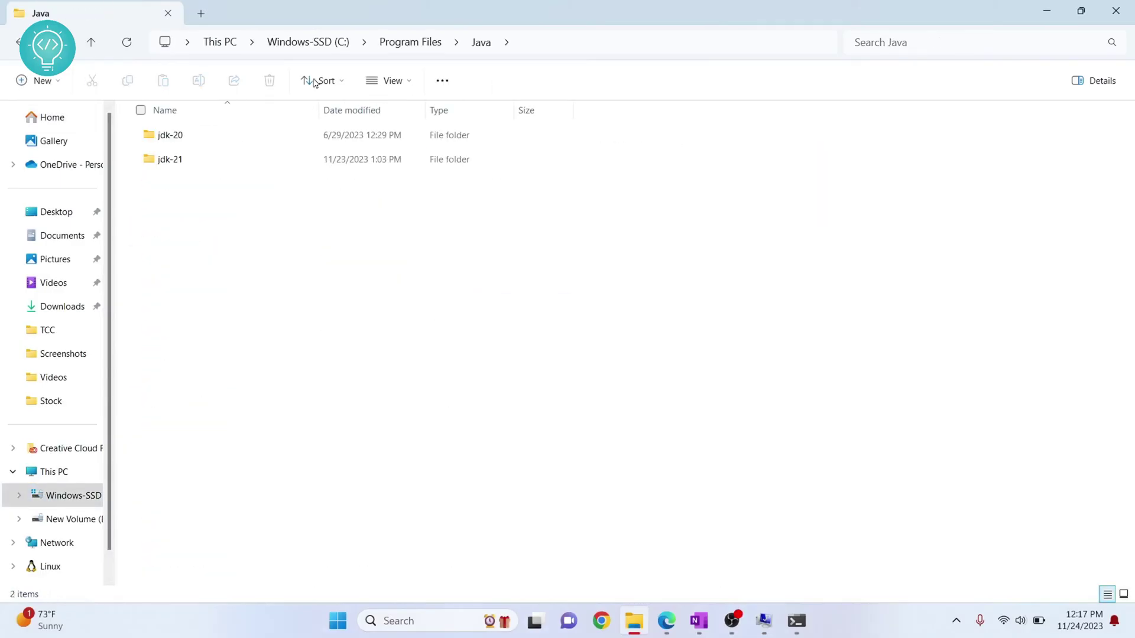
pyautogui.click(553, 42)
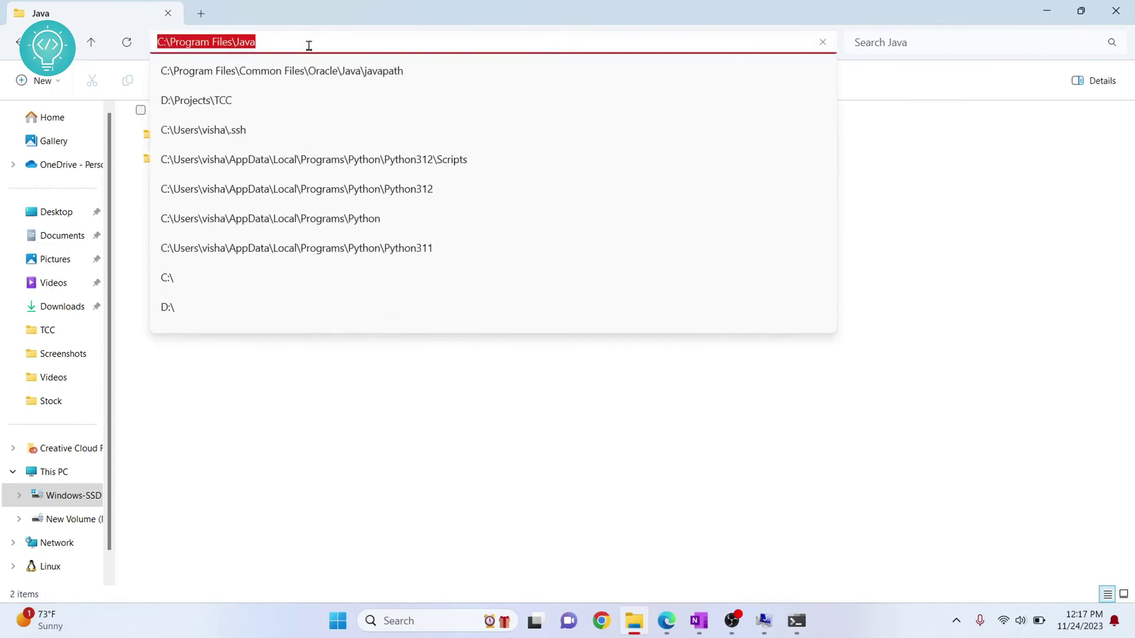
pyautogui.click(395, 454)
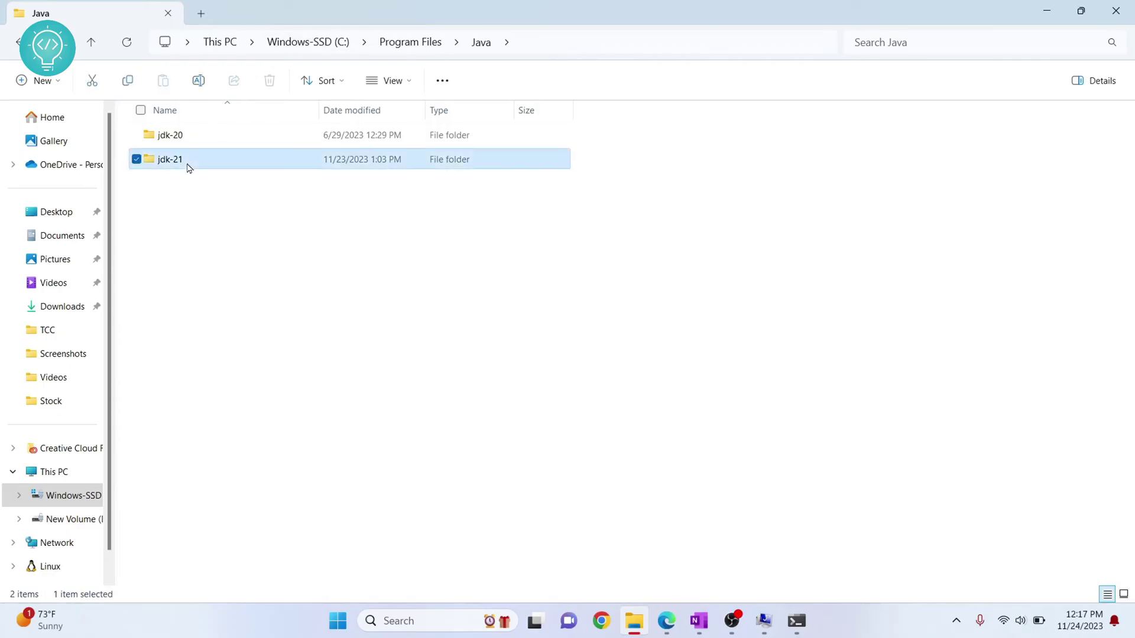
# - Enter jdk-21\bin and copy its full folder path to the clipboard
pyautogui.doubleClick(188, 165)
pyautogui.doubleClick(165, 137)
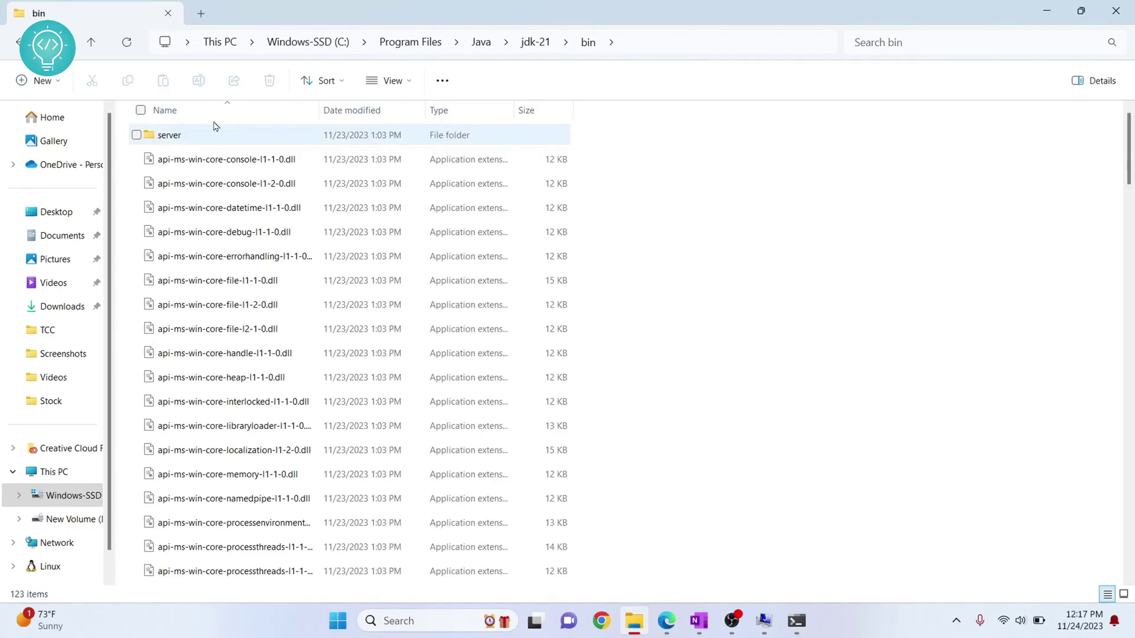
pyautogui.click(700, 41)
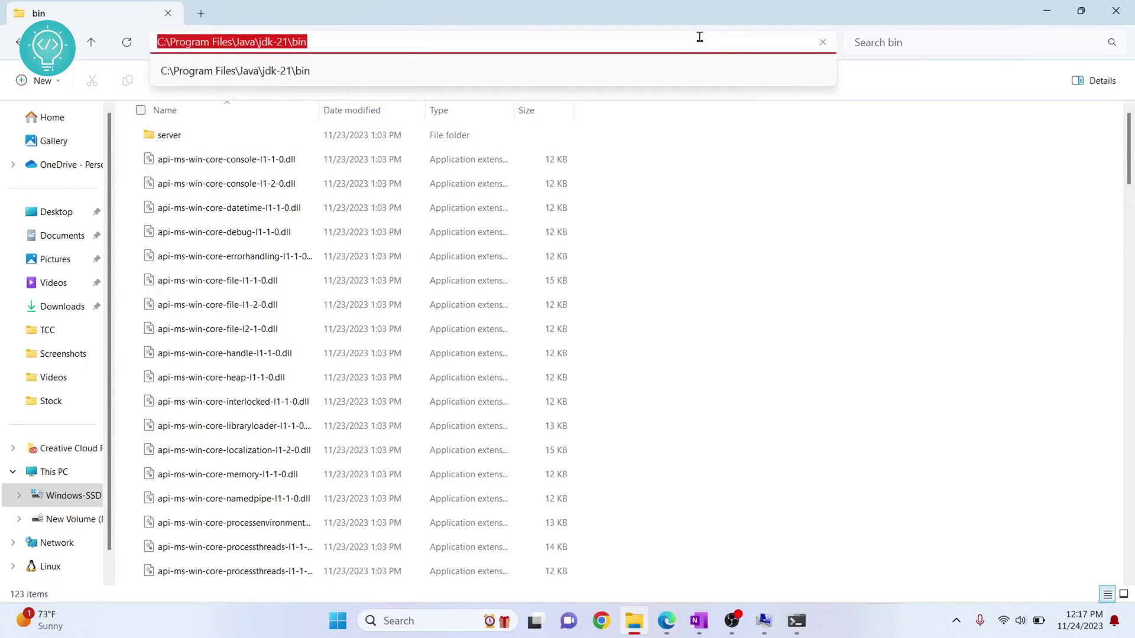
pyautogui.hotkey('ctrl', 'c')
pyautogui.click(862, 397)
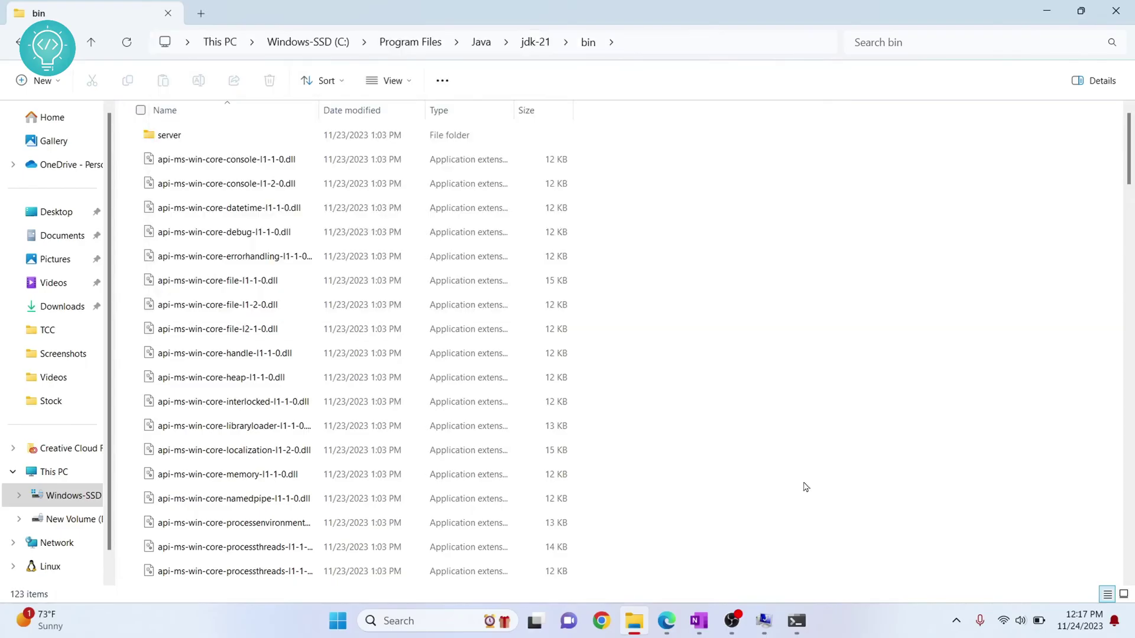
# - Add C:\Program Files\Java\jdk-21\bin as a new user Path entry and confirm
pyautogui.click(763, 620)
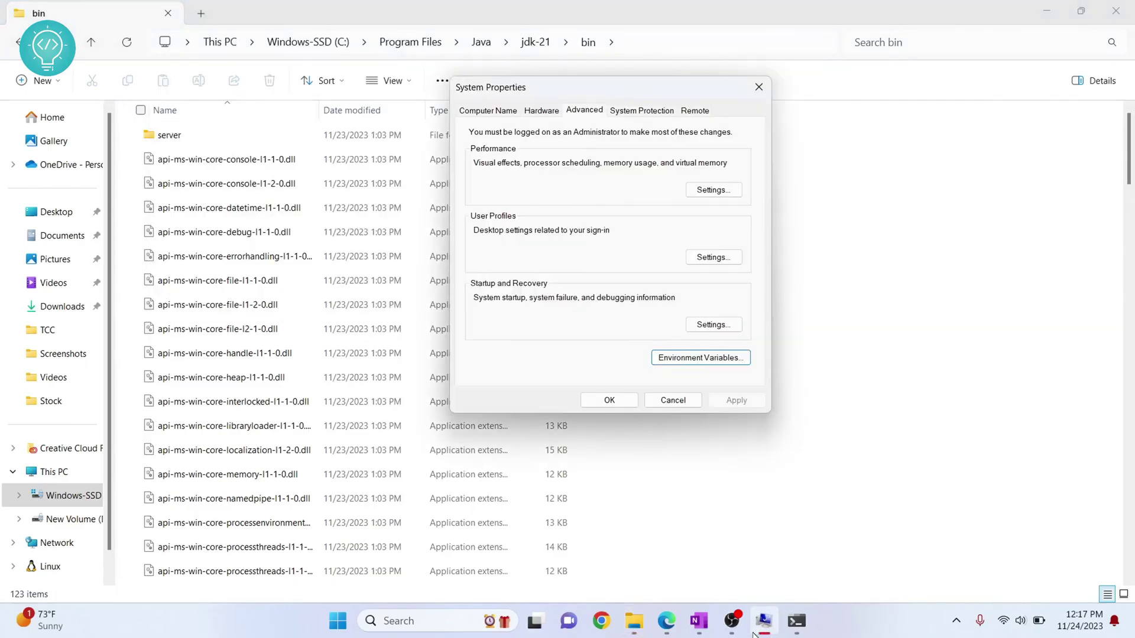
pyautogui.click(700, 357)
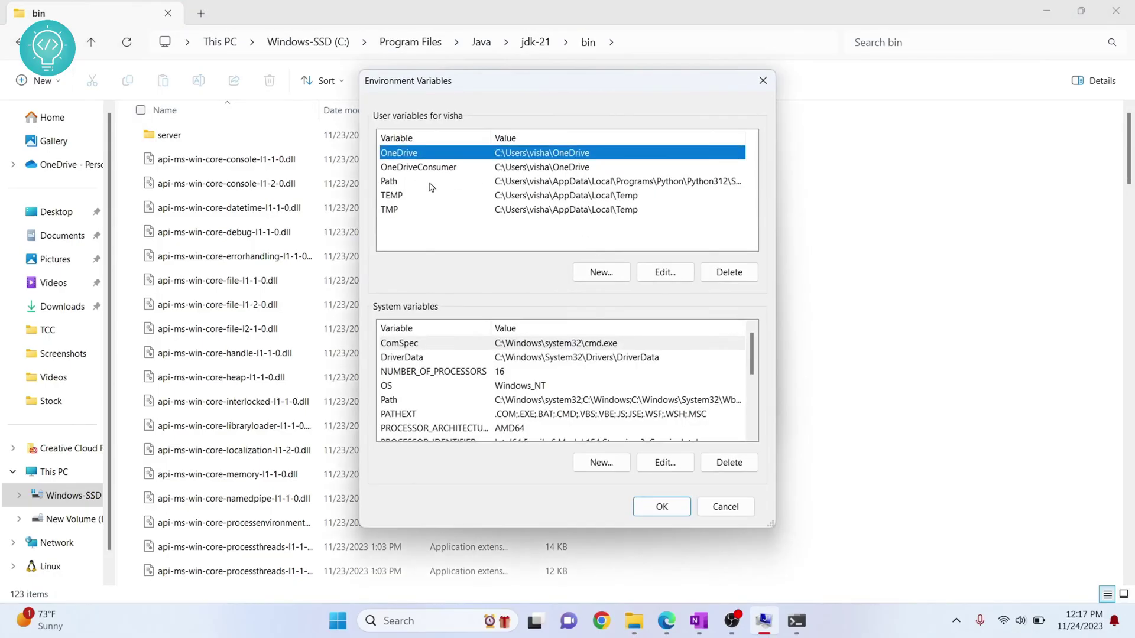
pyautogui.click(422, 182)
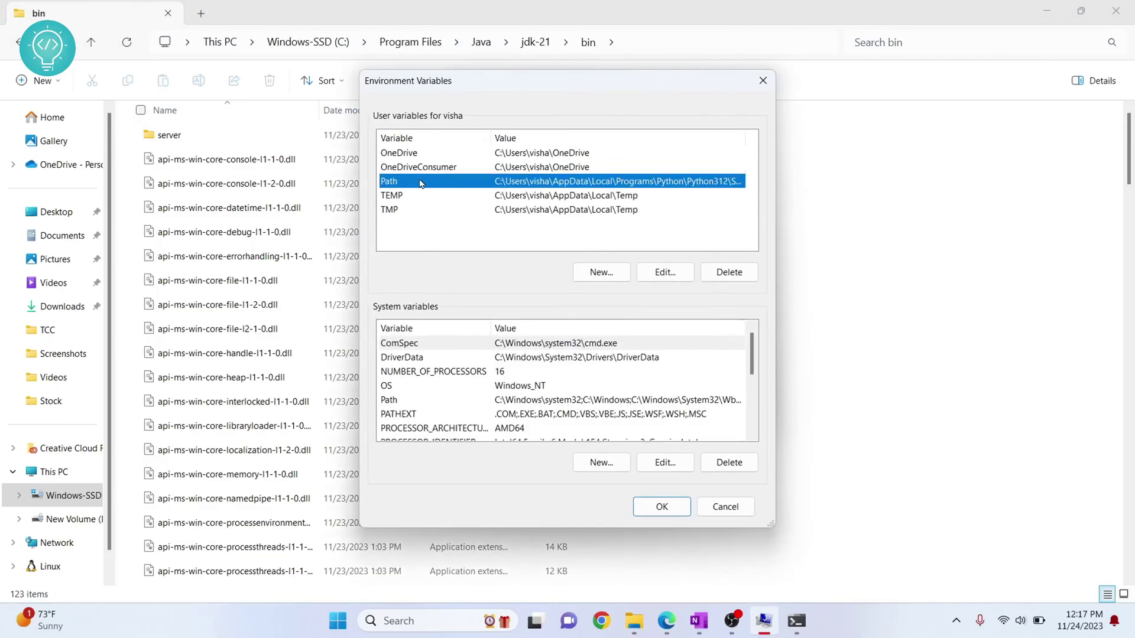
pyautogui.click(665, 273)
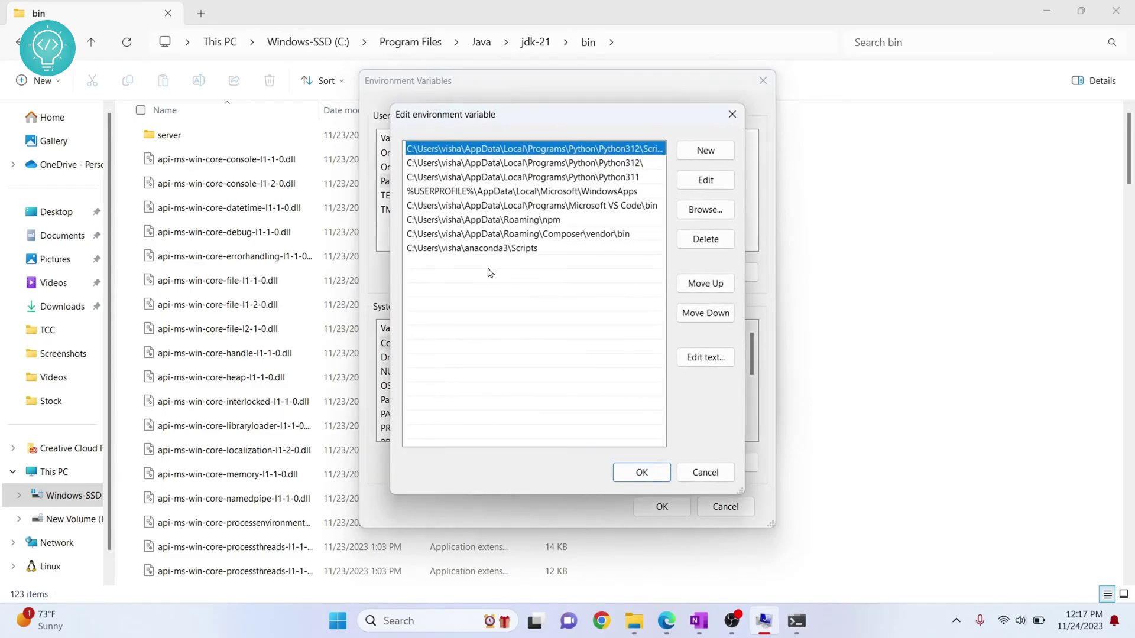
pyautogui.doubleClick(488, 274)
pyautogui.hotkey('ctrl', 'v')
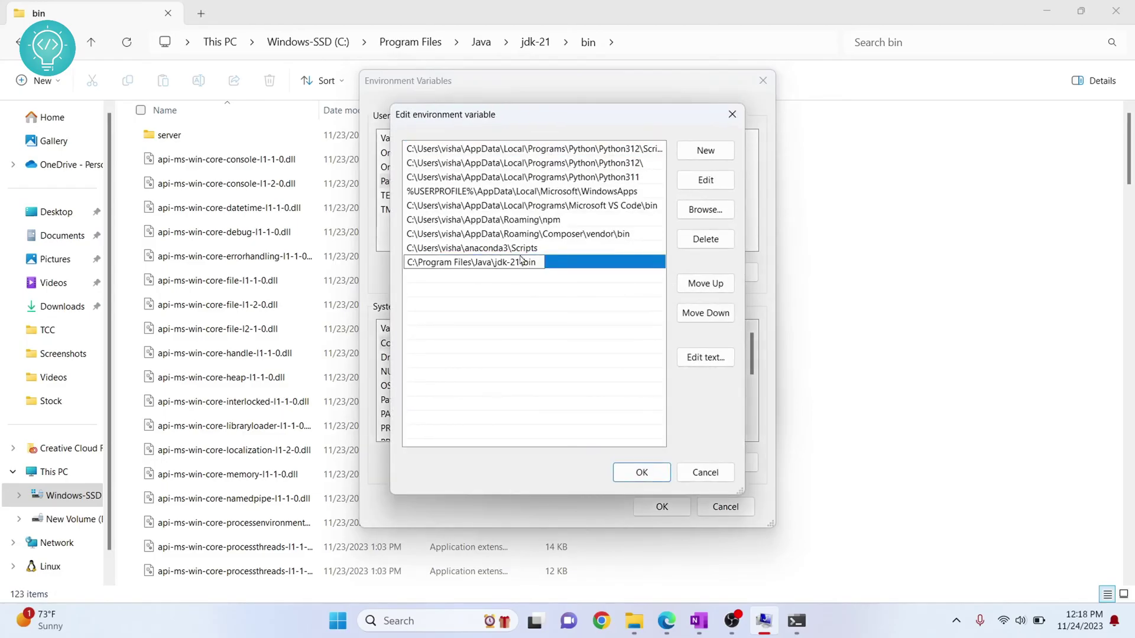
pyautogui.click(642, 472)
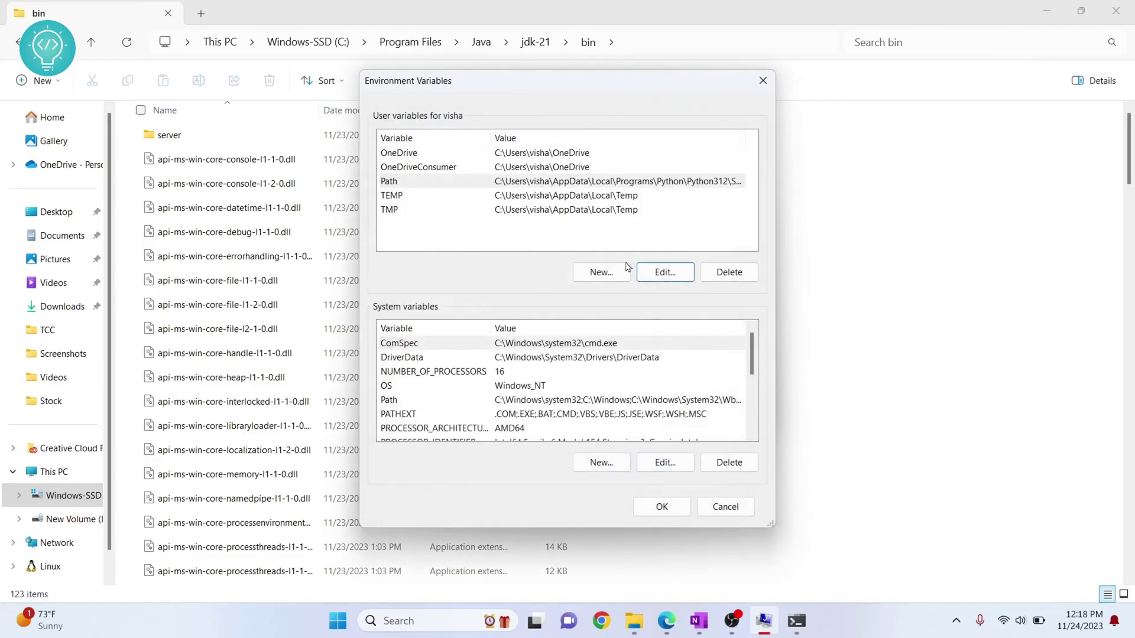
# - Save the environment variables, exit the old prompt and launch a fresh Command Prompt
pyautogui.click(662, 507)
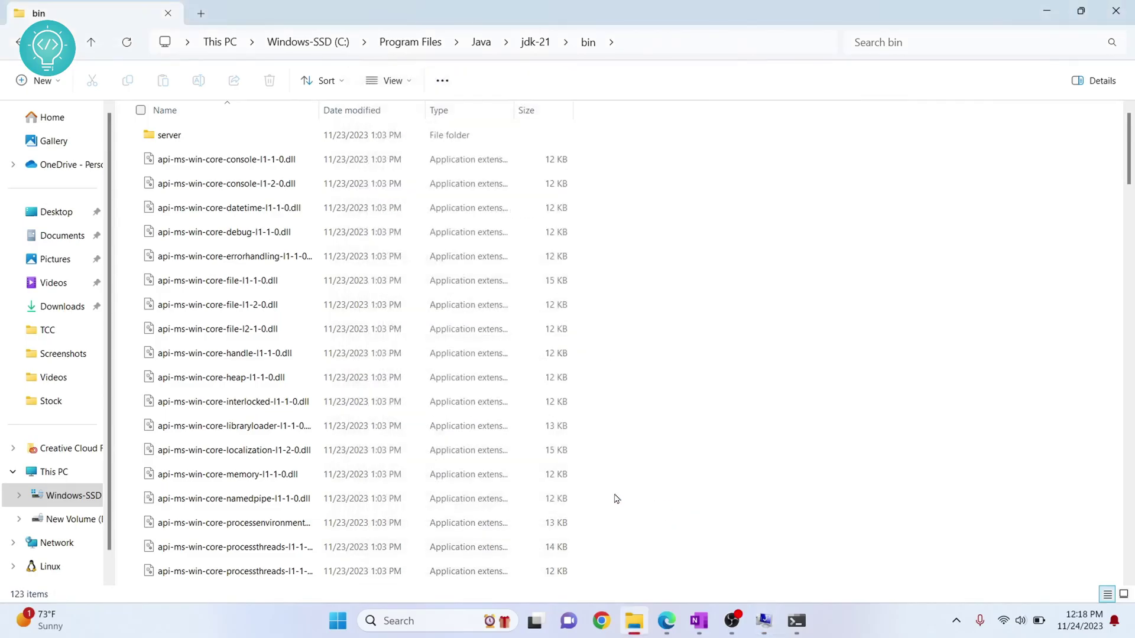
pyautogui.click(797, 621)
pyautogui.write('ex')
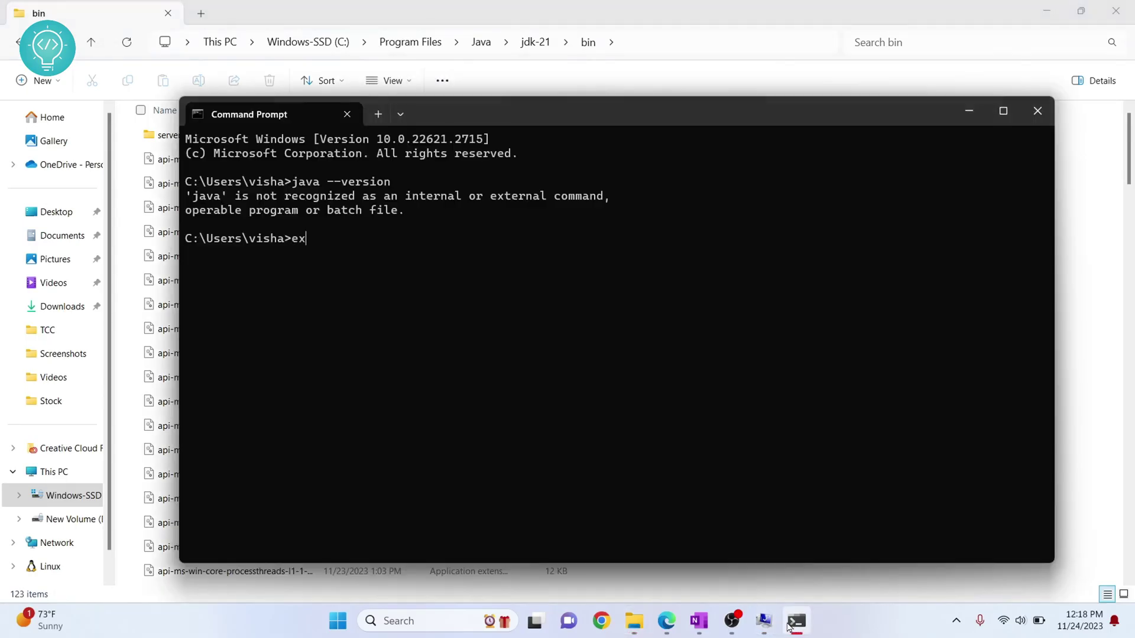
pyautogui.write('it')
pyautogui.press('Return')
pyautogui.press('super')
pyautogui.write('cmd')
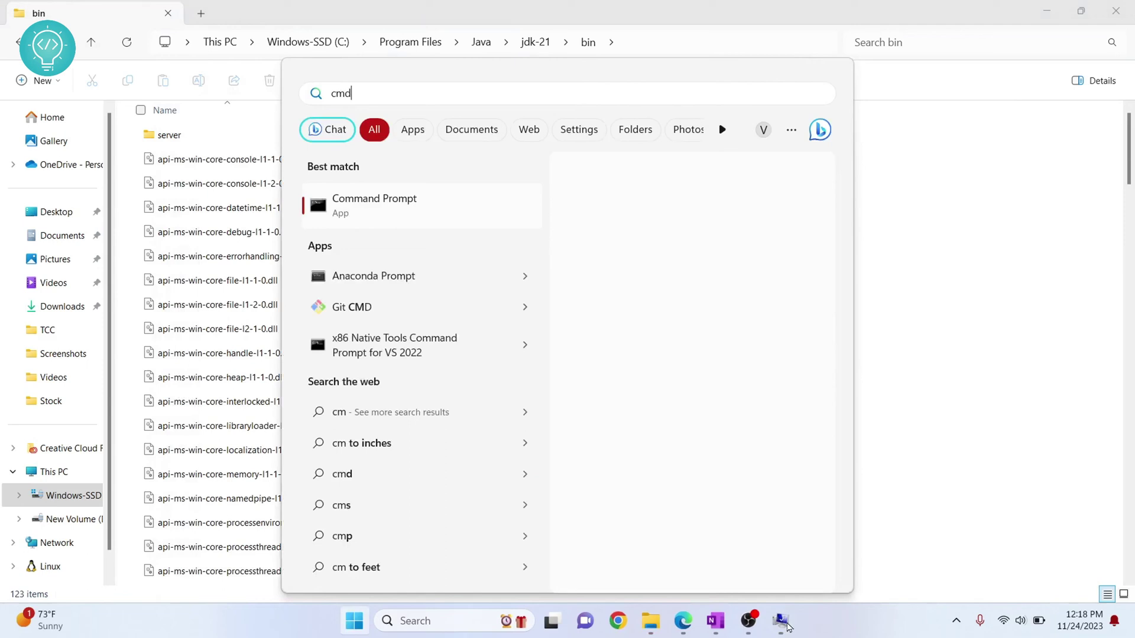
pyautogui.press('Return')
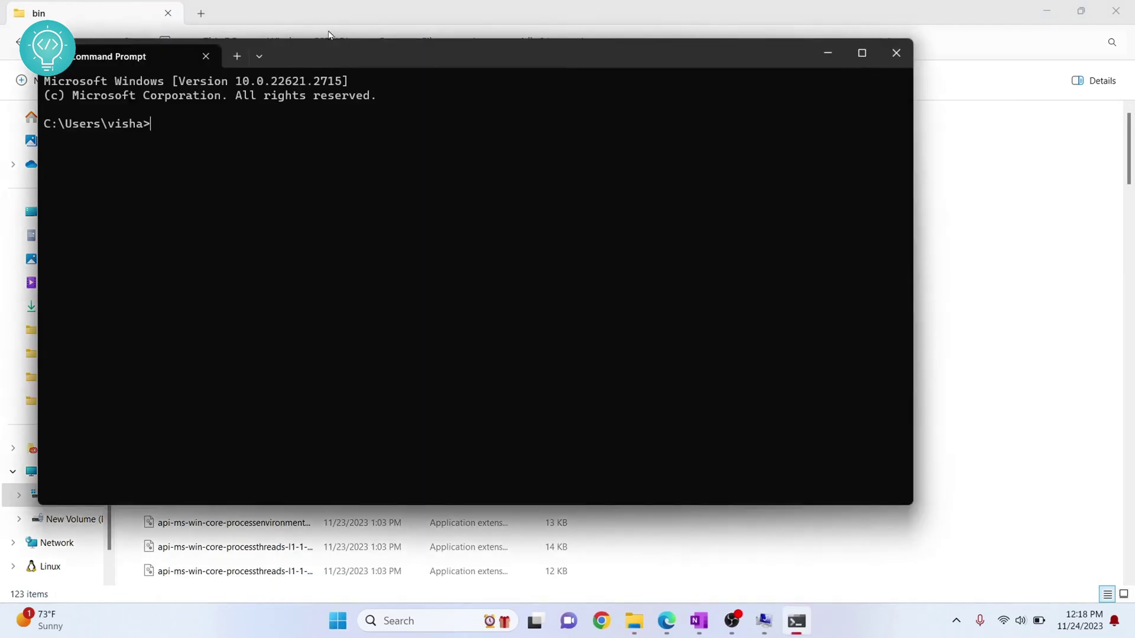
pyautogui.moveTo(335, 54); pyautogui.dragTo(430, 87)
pyautogui.write('java --v')
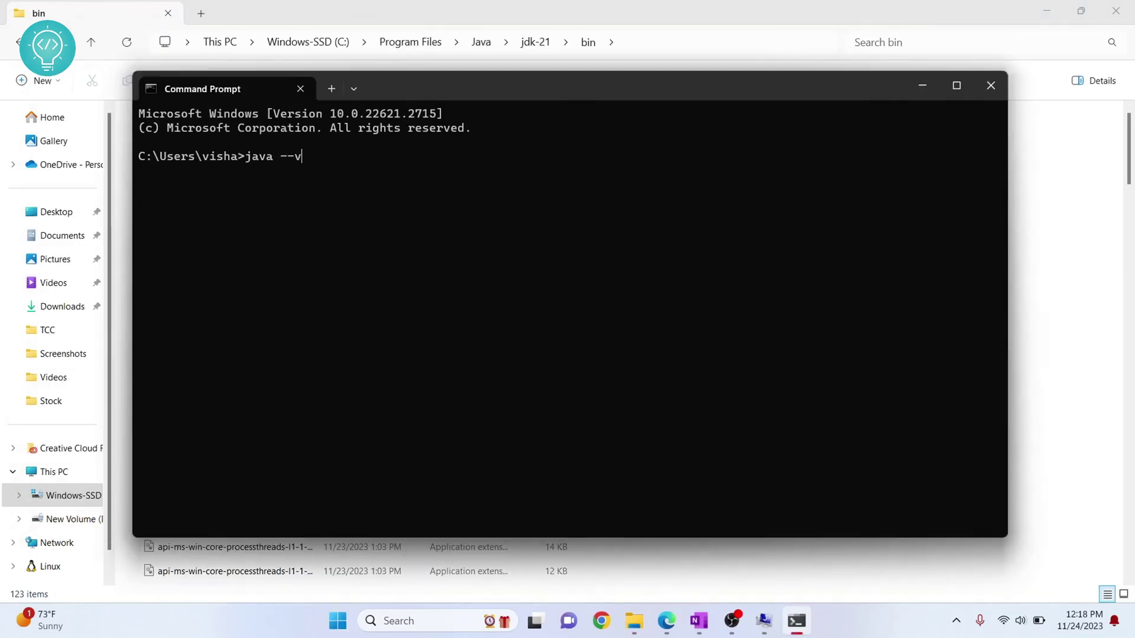
pyautogui.write('ersi')
# - Run java --version showing 21.0.1 LTS, highlight the output and switch away
pyautogui.press('BackSpace')
pyautogui.write('on')
pyautogui.press('Return')
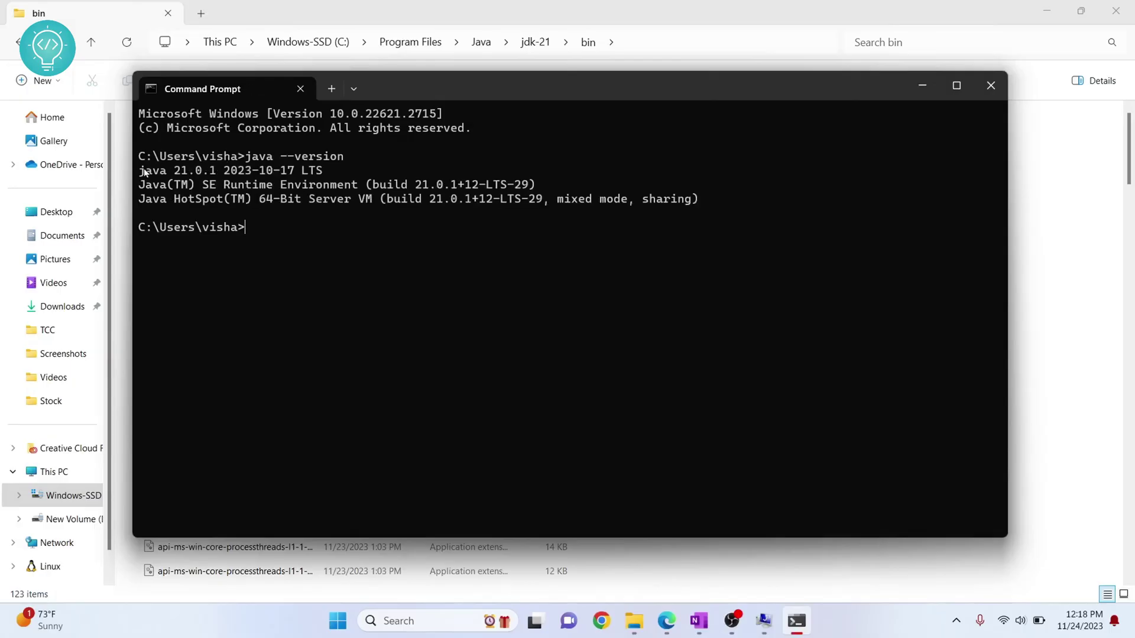
pyautogui.moveTo(141, 170); pyautogui.dragTo(443, 204)
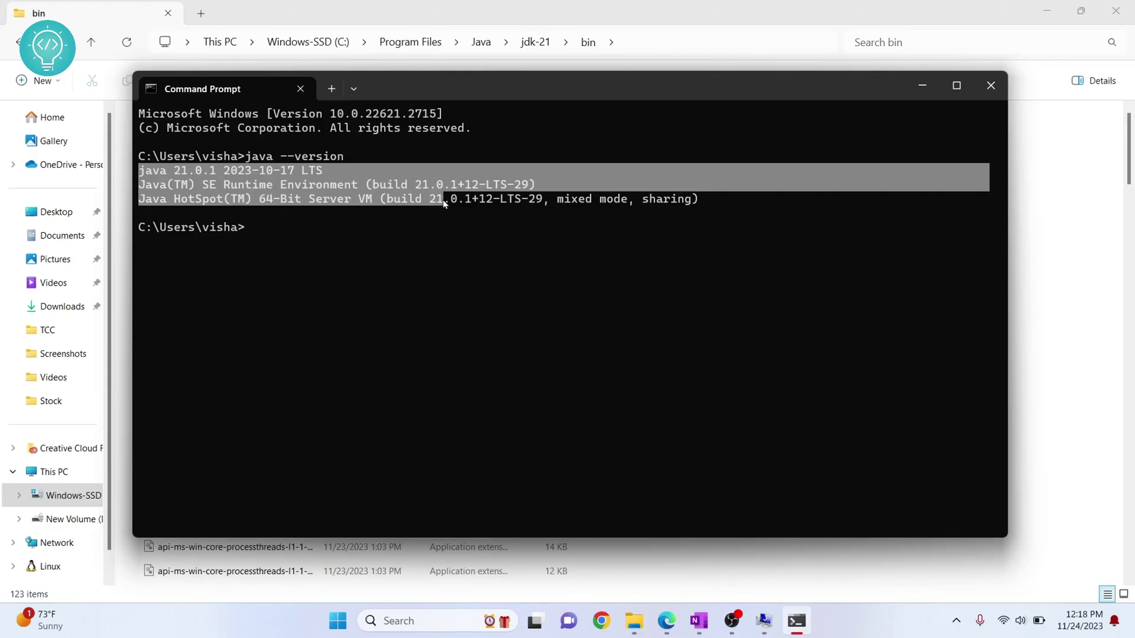
pyautogui.hotkey('alt', 'Tab')
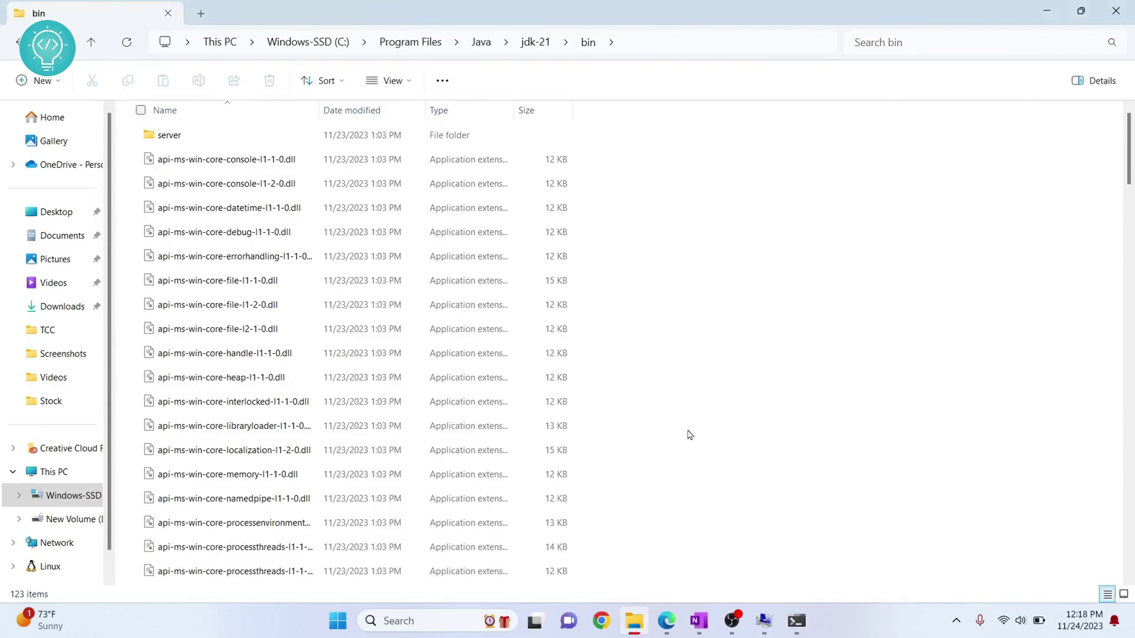
# - Create user variable JAVA_HOME set to C:\Program Files\Java\jdk-21\ with bin removed from the pasted path
pyautogui.click(765, 621)
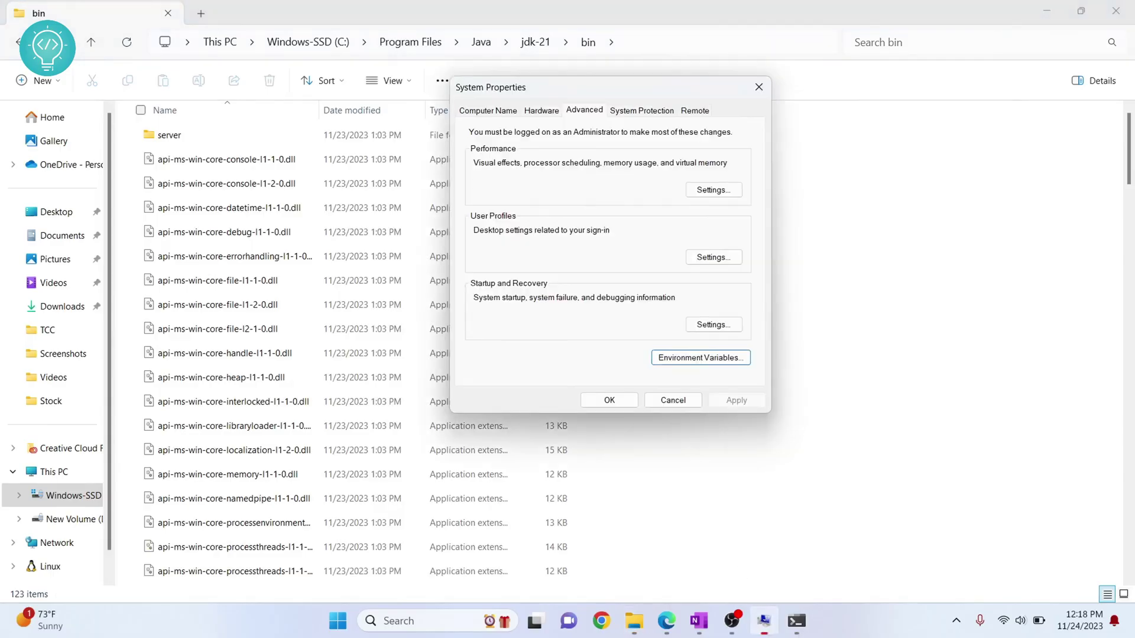
pyautogui.click(701, 358)
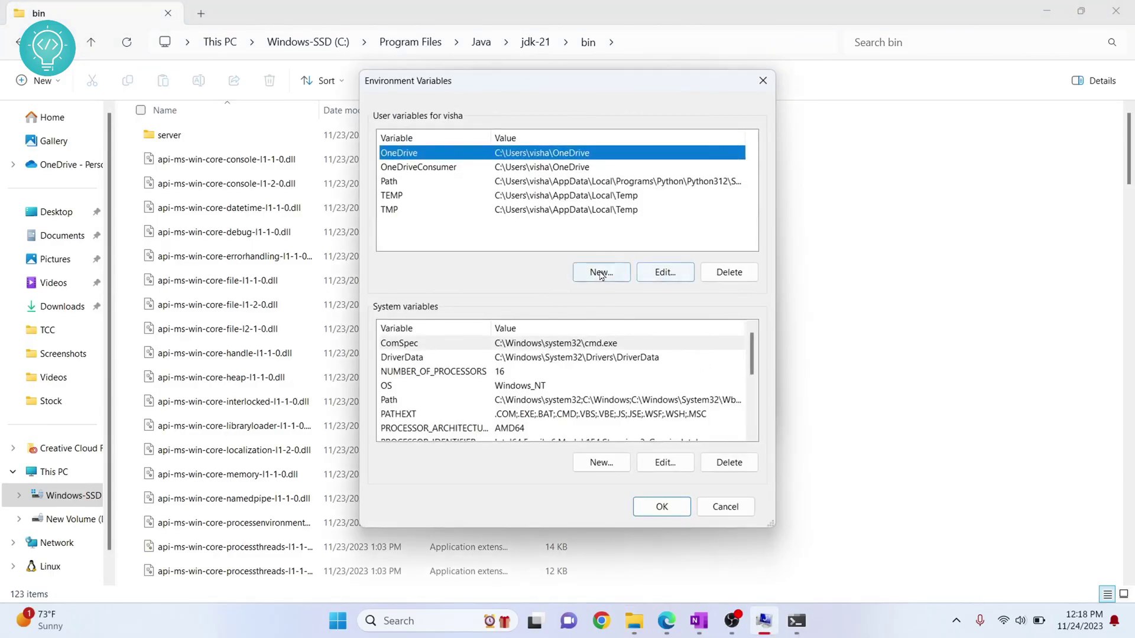
pyautogui.click(600, 273)
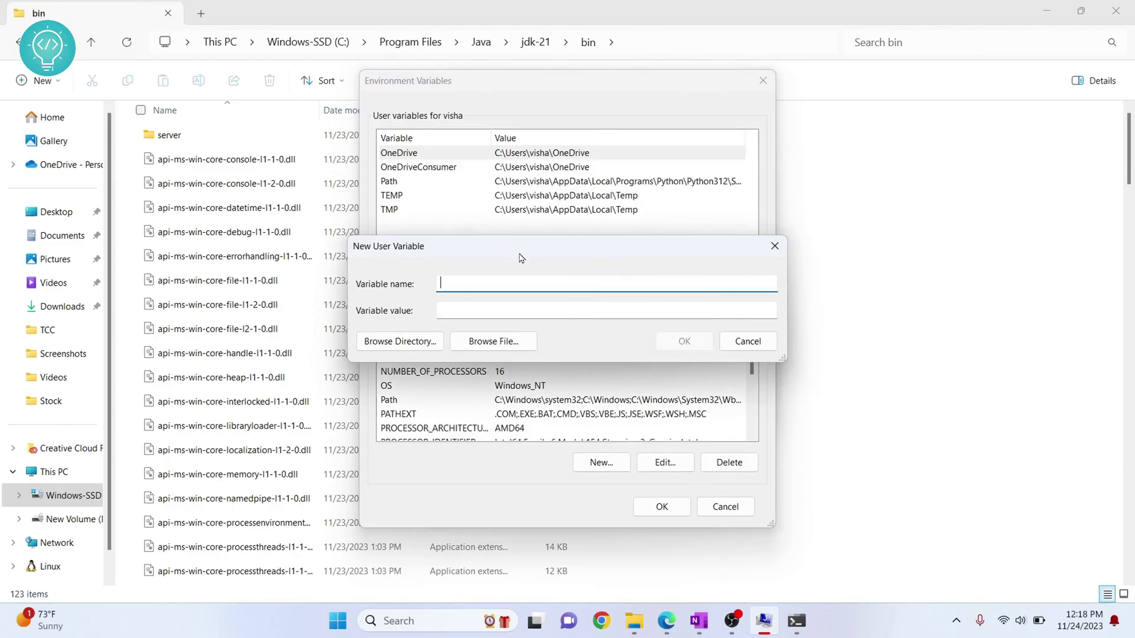
pyautogui.write('JAVA_HO')
pyautogui.write('ME')
pyautogui.press('Tab')
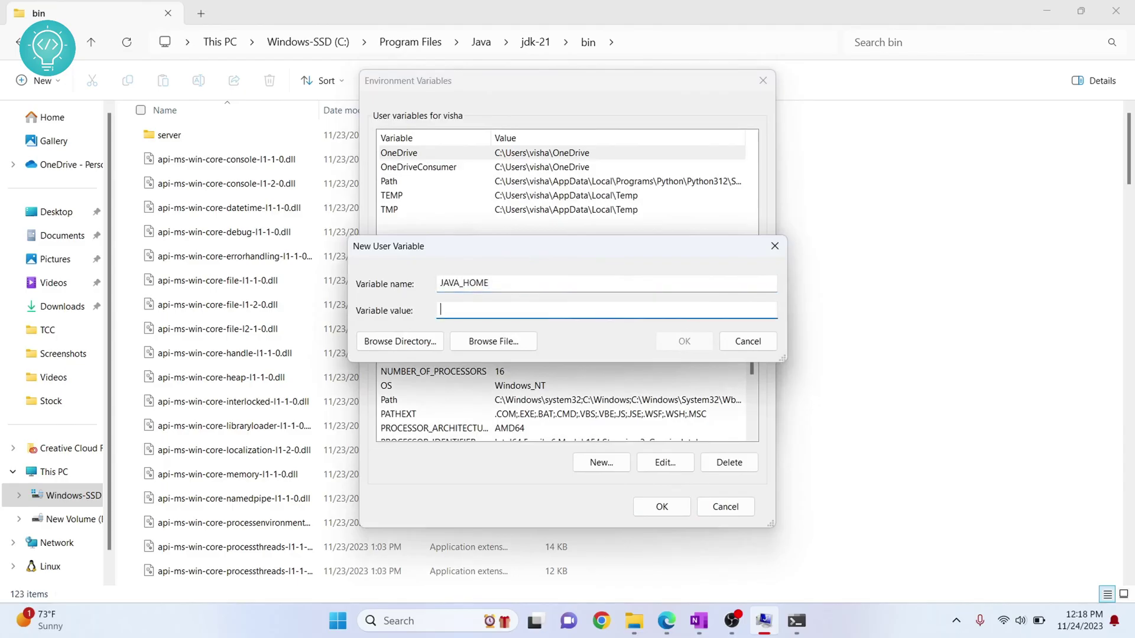
pyautogui.write('C:\\Program Files\\Java\\jdk-21\\bin')
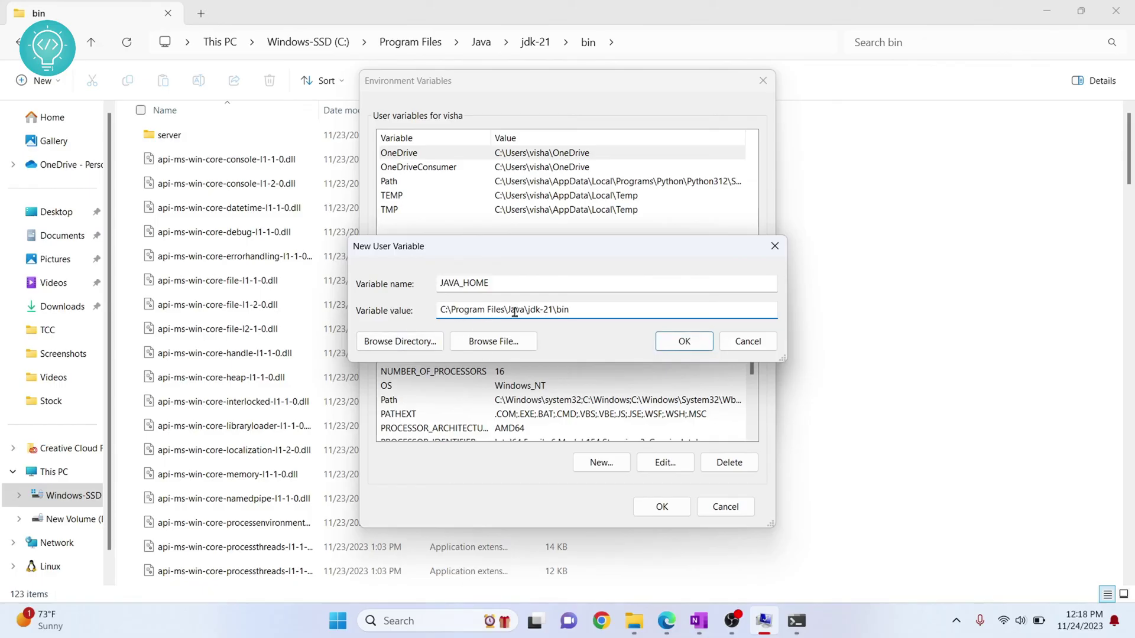
pyautogui.doubleClick(563, 310)
pyautogui.press('BackSpace')
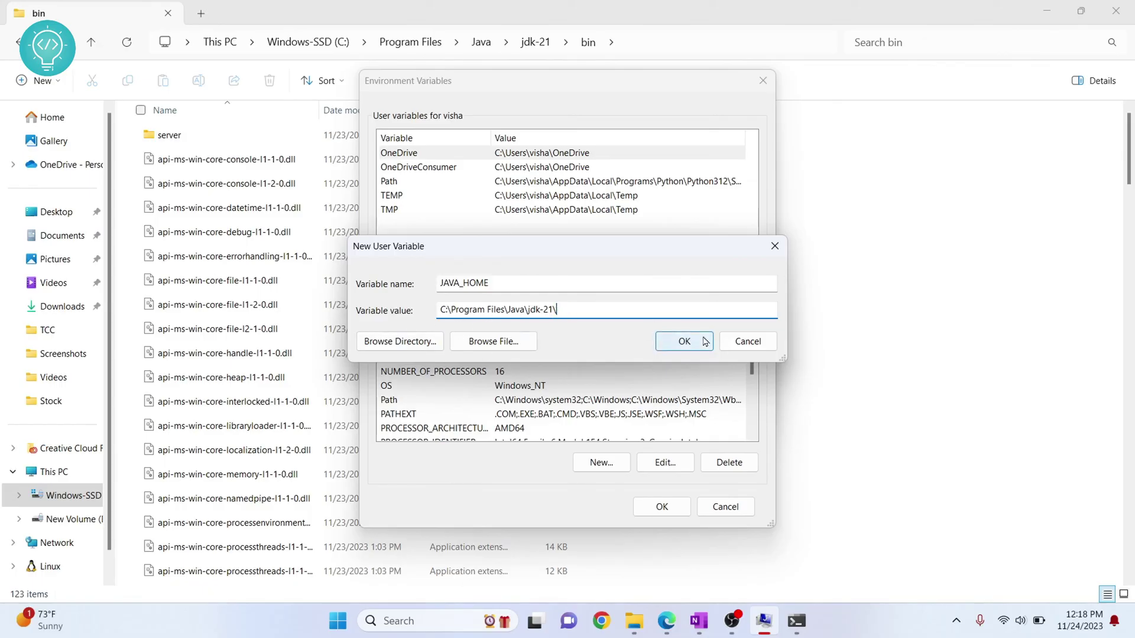
pyautogui.click(684, 341)
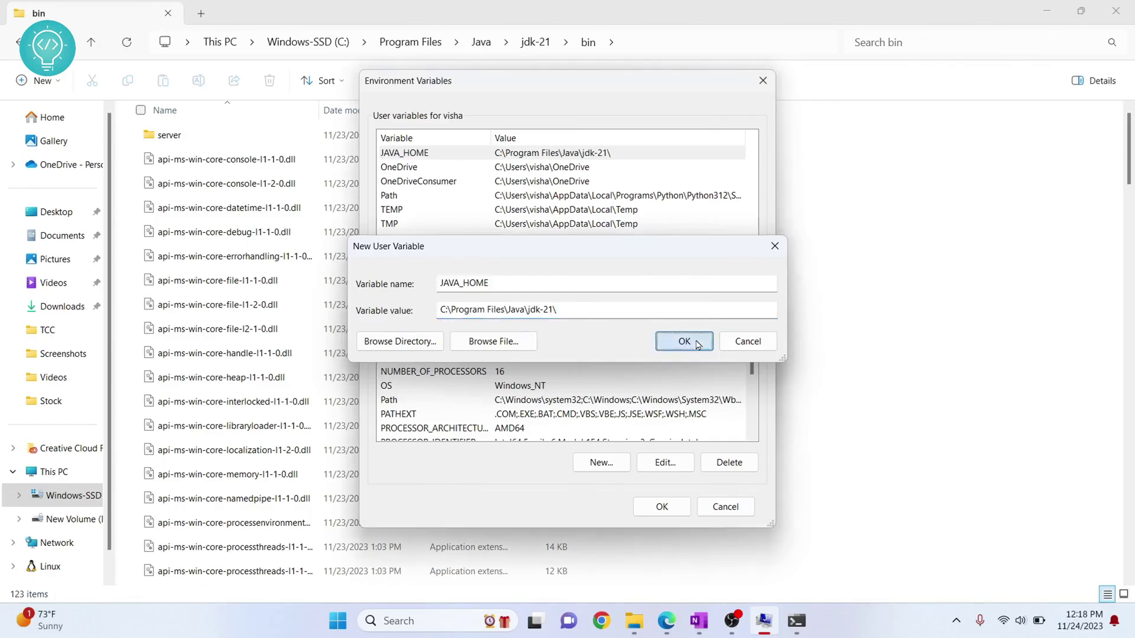
# - Review Path and JAVA_HOME, then confirm the environment variable changes and close System Properties
pyautogui.click(517, 196)
pyautogui.click(584, 155)
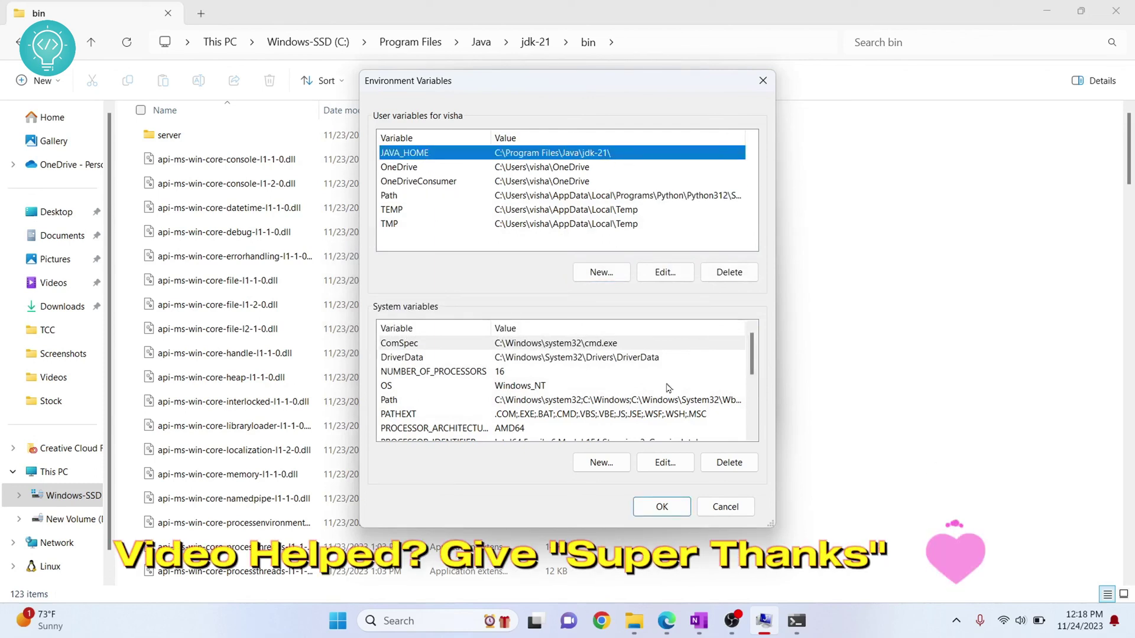
pyautogui.click(664, 508)
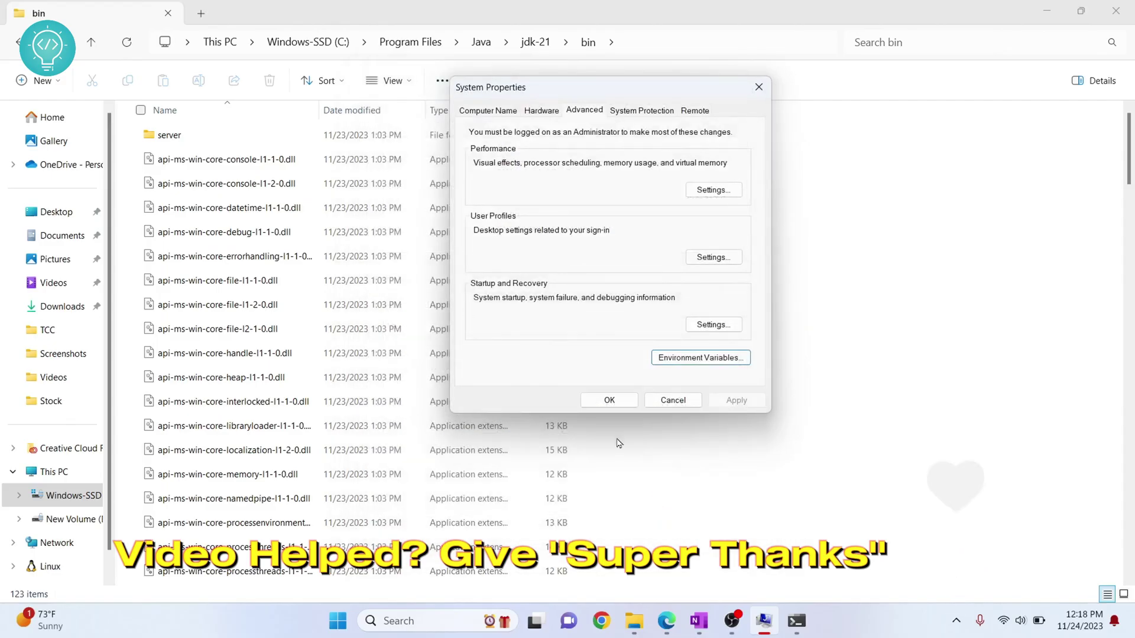
pyautogui.click(609, 400)
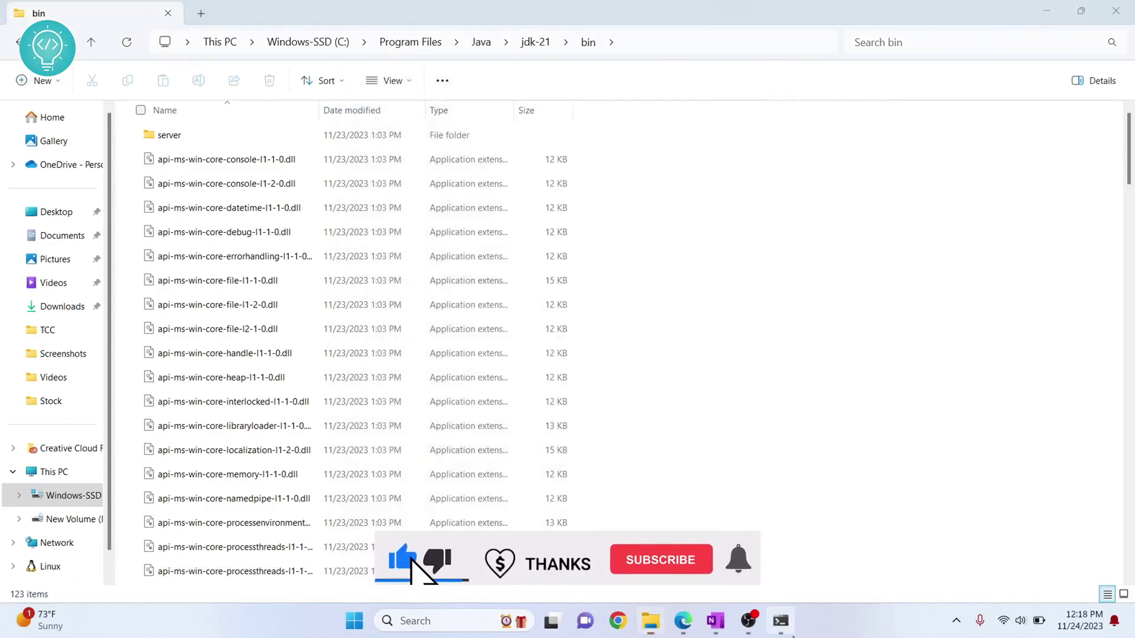
# - Run java --version in Command Prompt again to confirm it reports 21.0.1
pyautogui.click(780, 621)
pyautogui.write('java ')
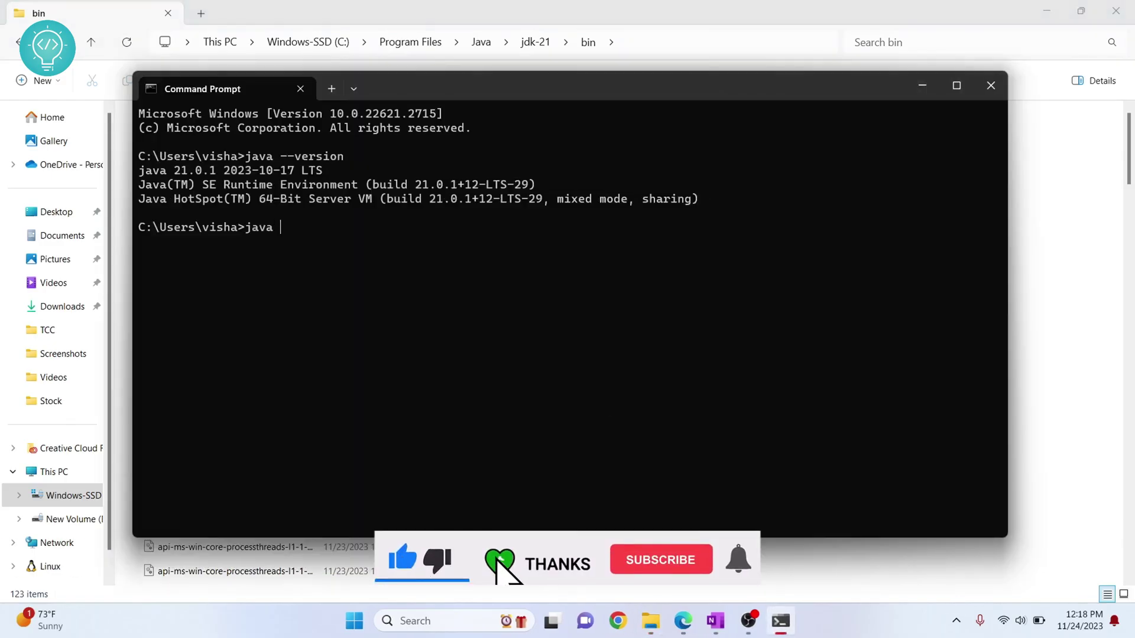
pyautogui.write('--version')
pyautogui.press('Return')
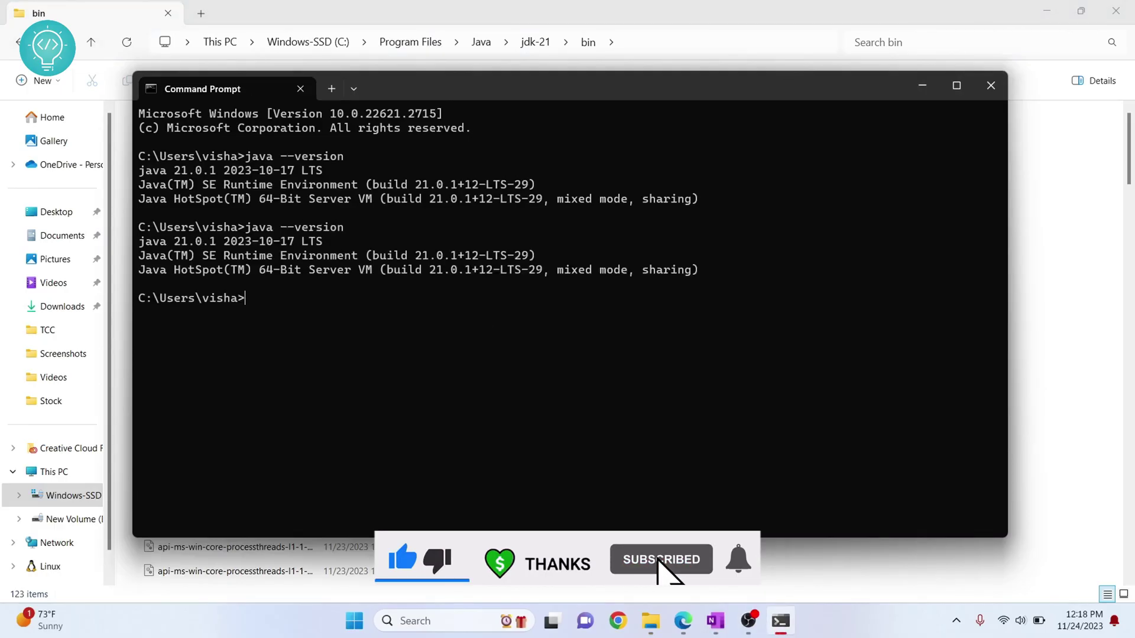